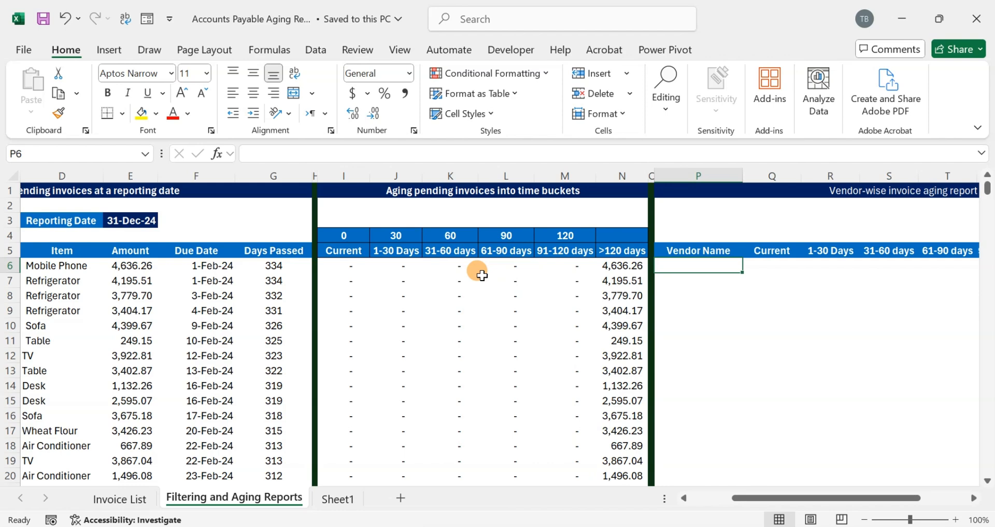
{"action": "key", "text": "Left"}
{"action": "key", "text": "Left"}
{"action": "key", "text": "Left"}
{"action": "key", "text": "Left"}
{"action": "key", "text": "Left"}
{"action": "key", "text": "Left"}
{"action": "key", "text": "Left"}
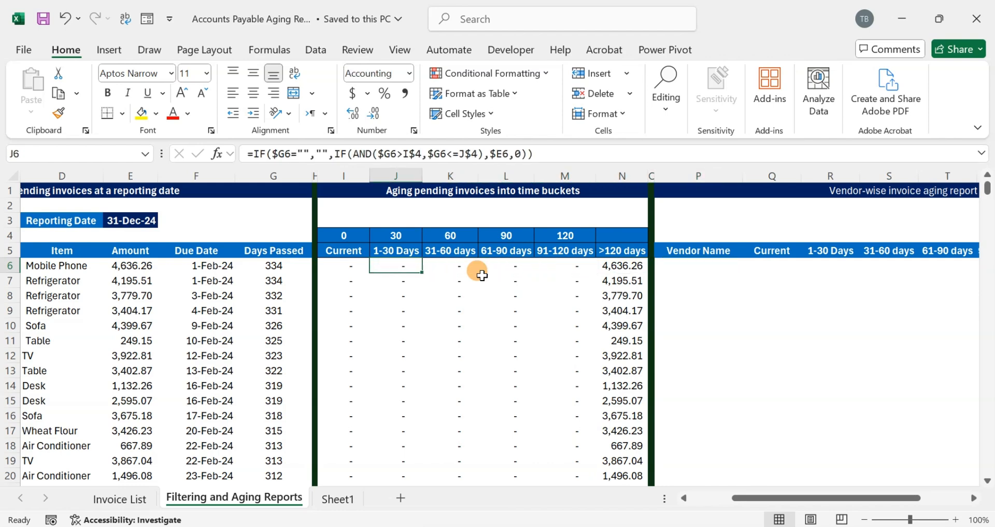
{"action": "key", "text": "Right"}
{"action": "key", "text": "Right"}
{"action": "key", "text": "Right"}
{"action": "key", "text": "Right"}
{"action": "key", "text": "Right"}
{"action": "key", "text": "Right"}
{"action": "key", "text": "Right"}
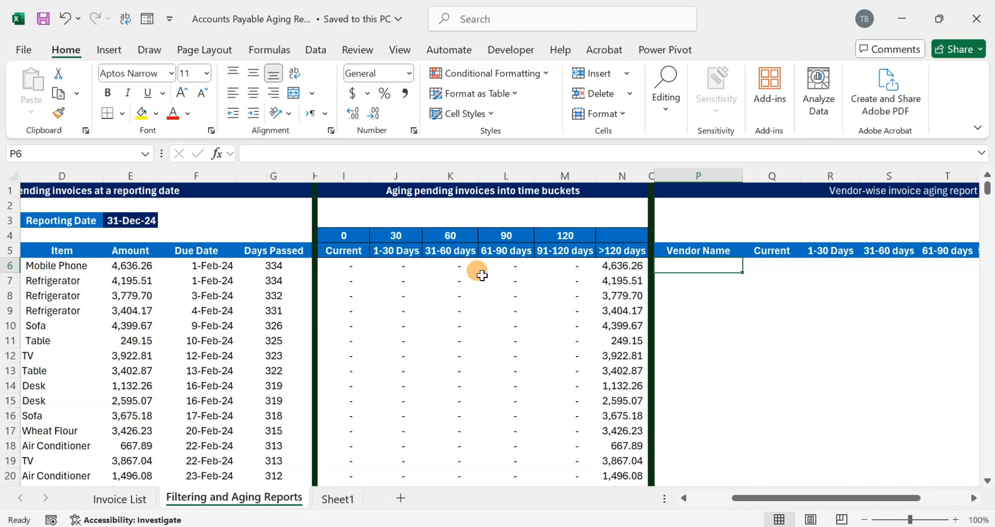
- Begin a UNIQUE formula in P6, the first Vendor Name cell of the vendor-wise invoice aging report
{"action": "type", "text": "="}
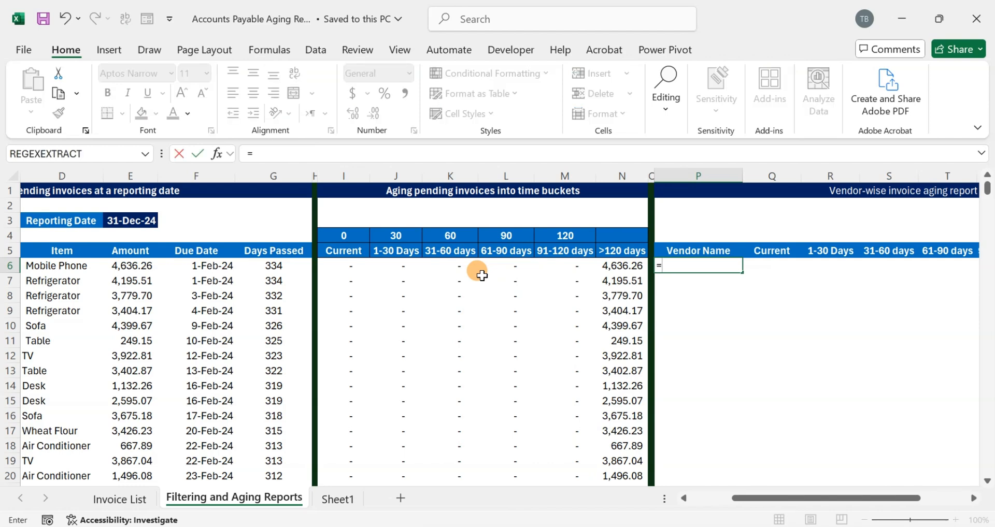
{"action": "type", "text": "un"}
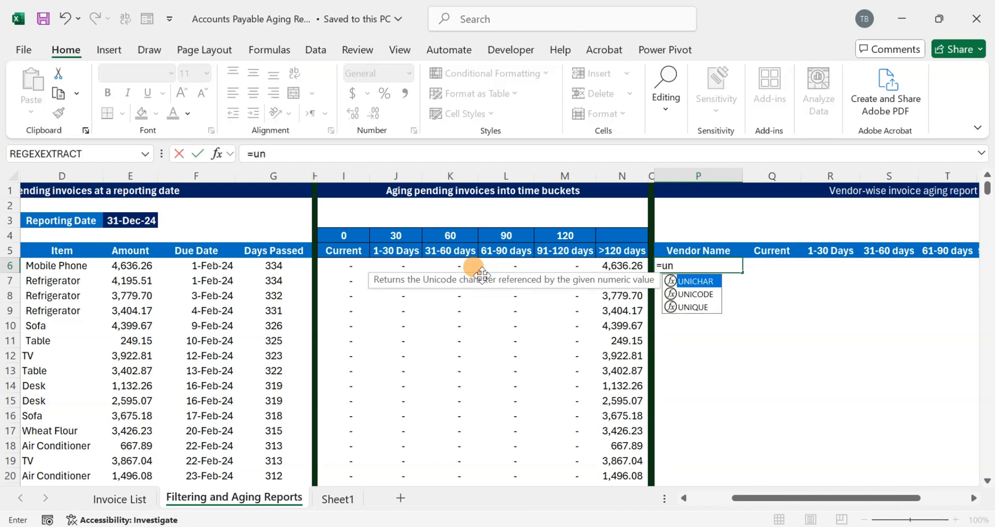
{"action": "key", "text": "Down"}
{"action": "key", "text": "Tab"}
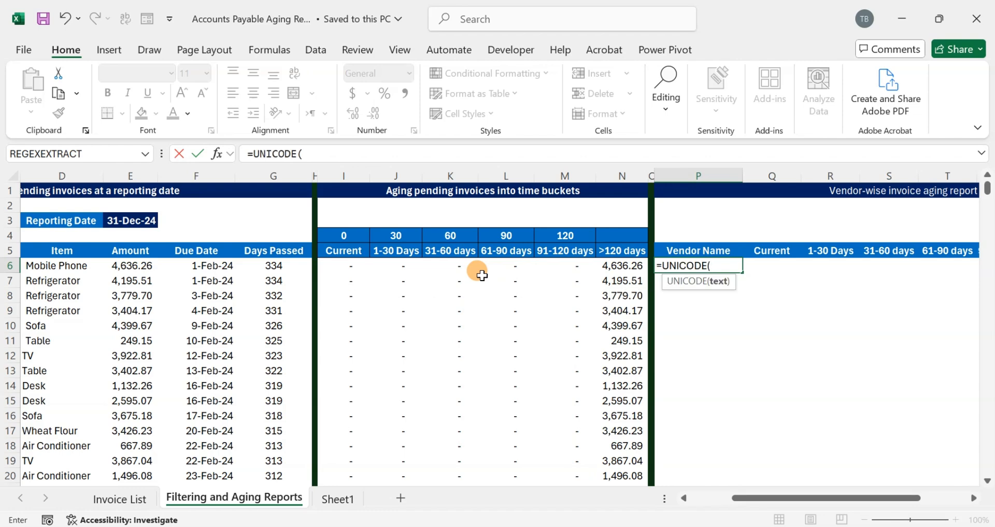
{"action": "key", "text": "BackSpace"}
{"action": "key", "text": "BackSpace"}
{"action": "key", "text": "BackSpace"}
{"action": "key", "text": "BackSpace"}
{"action": "key", "text": "BackSpace"}
{"action": "key", "text": "BackSpace"}
{"action": "key", "text": "Down"}
{"action": "key", "text": "Down"}
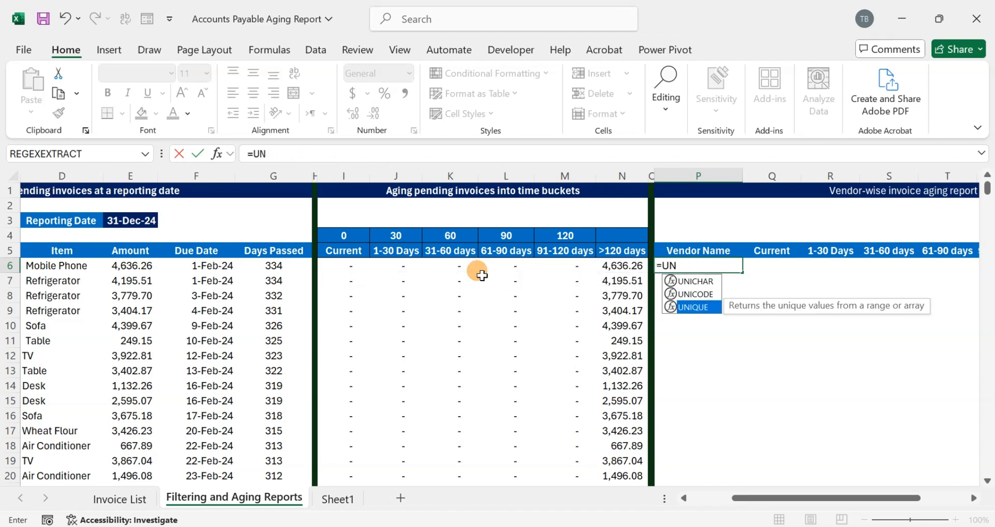
{"action": "key", "text": "Tab"}
- Reference the invoice vendor names $C$6:$C$305 as the UNIQUE array and complete the formula
{"action": "key", "text": "Left"}
{"action": "key", "text": "ctrl+Left"}
{"action": "key", "text": "ctrl+Left"}
{"action": "key", "text": "ctrl+Left"}
{"action": "key", "text": "ctrl+Left"}
{"action": "key", "text": "Right"}
{"action": "key", "text": "Right"}
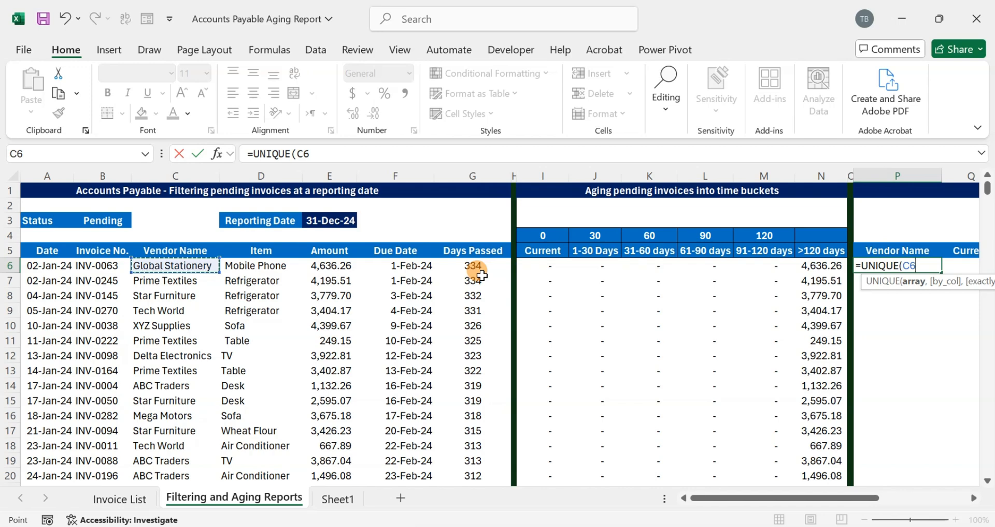
{"action": "key", "text": "ctrl+shift+Down"}
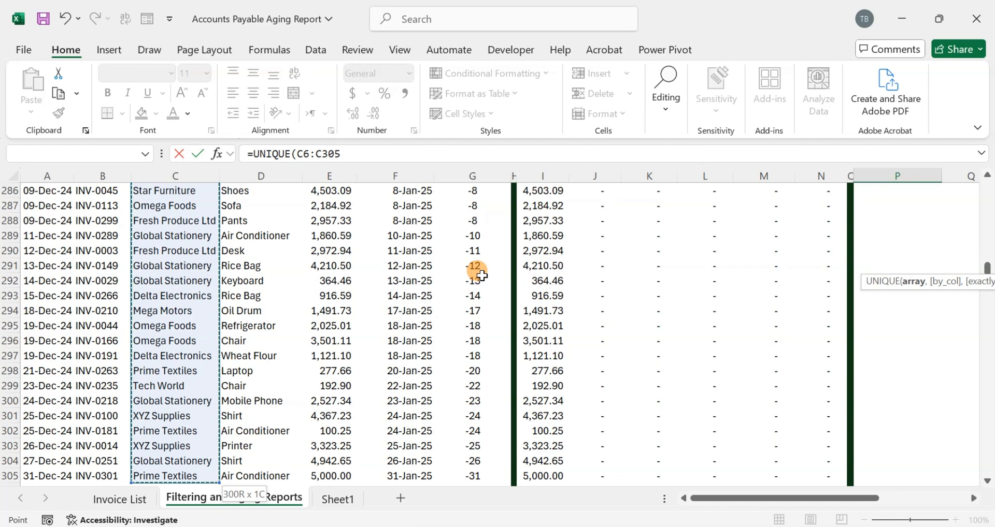
{"action": "key", "text": "F4"}
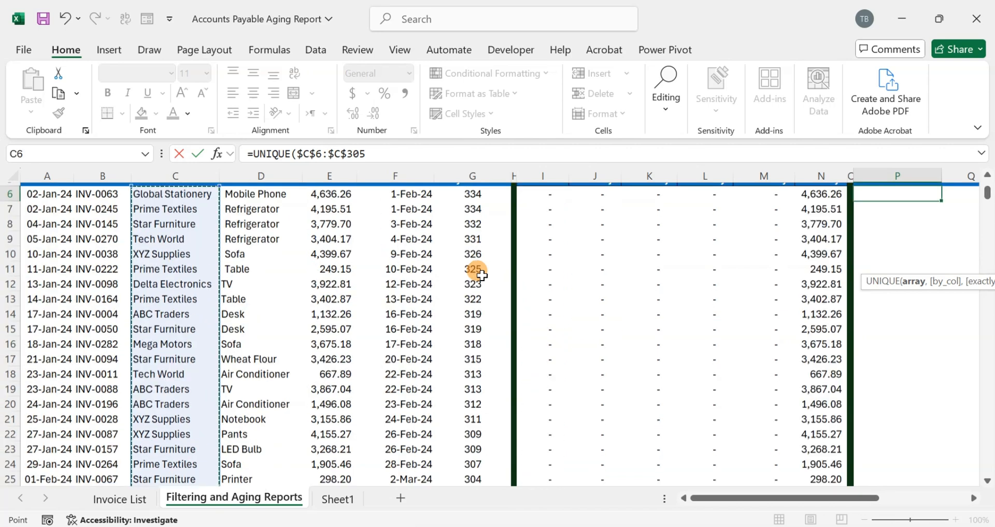
{"action": "type", "text": ","}
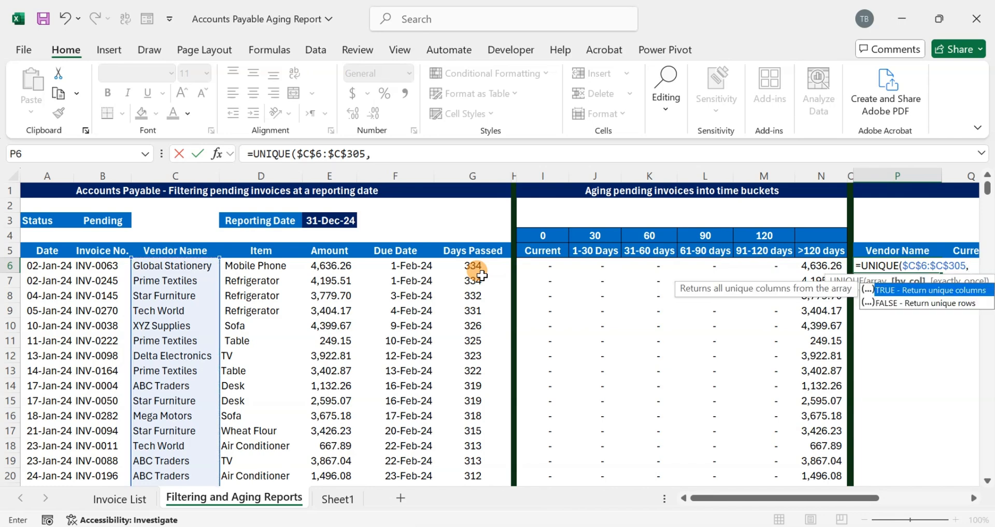
{"action": "key", "text": "BackSpace"}
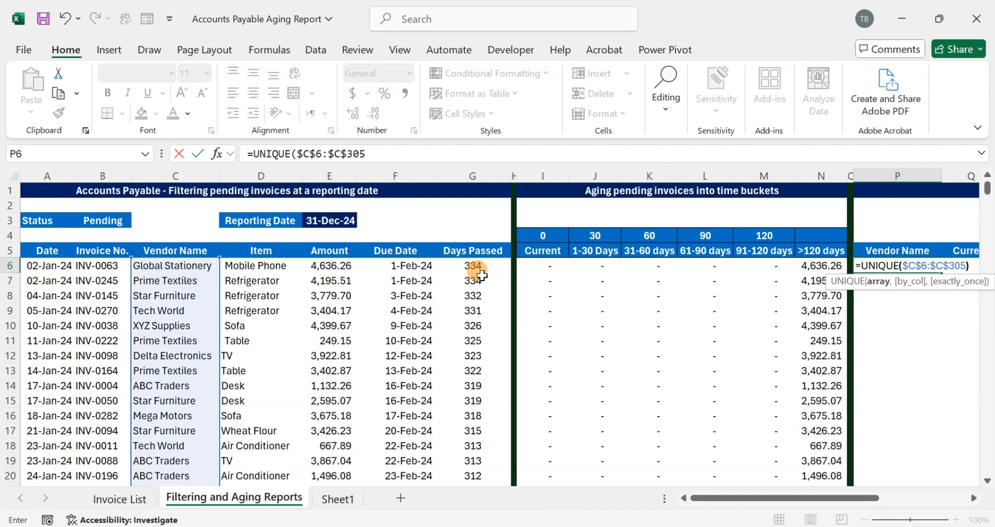
{"action": "type", "text": ")"}
{"action": "key", "text": "Return"}
- Review the unique vendor list generated below the Vendor Name heading of the vendor-wise report
{"action": "key", "text": "Up"}
{"action": "key", "text": "Right"}
{"action": "key", "text": "Right"}
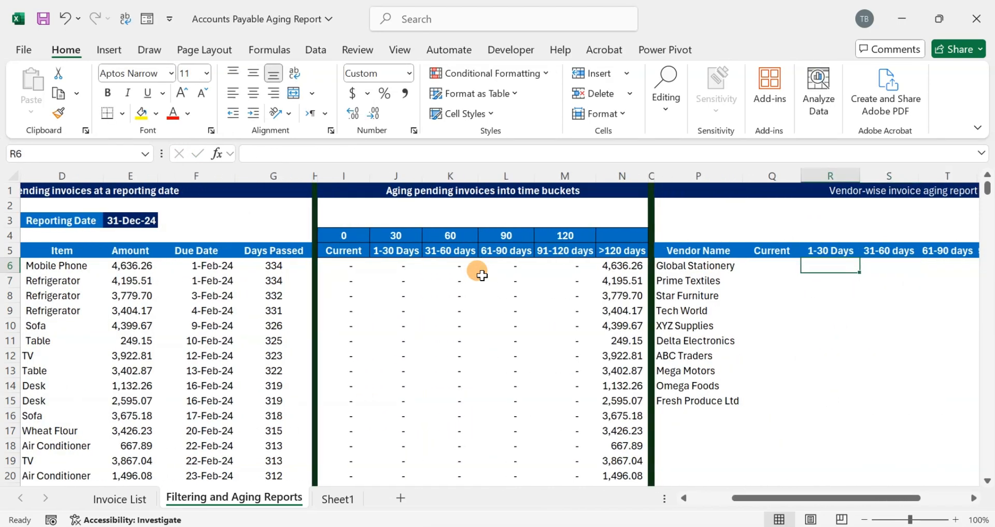
{"action": "key", "text": "Left"}
{"action": "key", "text": "Left"}
{"action": "key", "text": "Down"}
{"action": "key", "text": "Down"}
{"action": "key", "text": "Down"}
{"action": "key", "text": "Up"}
{"action": "key", "text": "Up"}
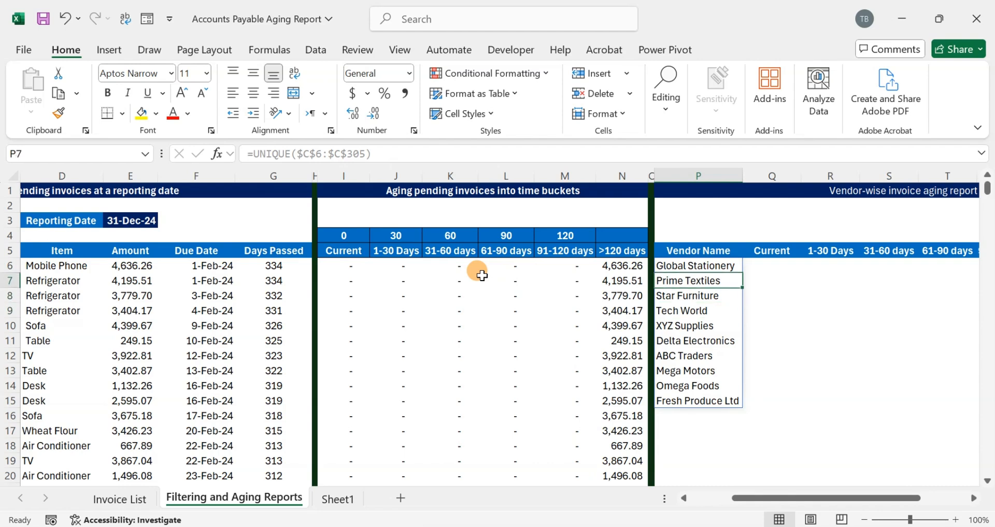
{"action": "key", "text": "Up"}
{"action": "key", "text": "ctrl+Down"}
{"action": "key", "text": "Up"}
{"action": "key", "text": "Up"}
{"action": "key", "text": "Up"}
{"action": "key", "text": "Up"}
{"action": "key", "text": "Up"}
{"action": "key", "text": "Up"}
{"action": "key", "text": "Up"}
{"action": "key", "text": "Up"}
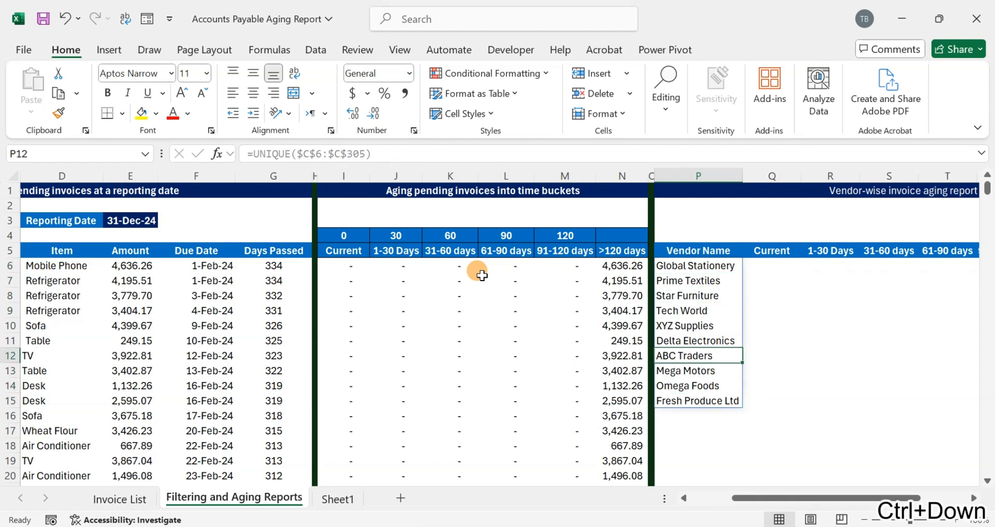
- Begin a SUMIF formula in Q6 under Current, using the vendor names $C$6:$C$305 as its absolute range
{"action": "key", "text": "Right"}
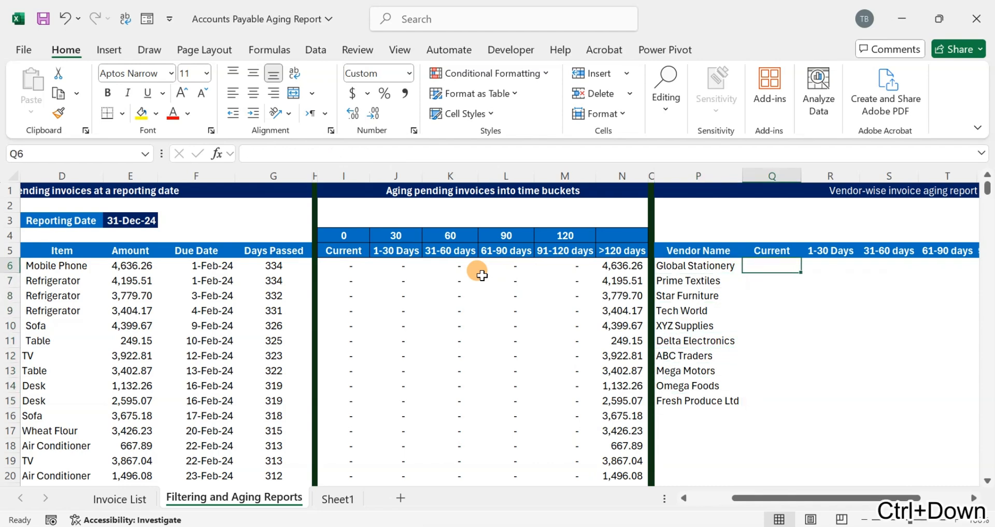
{"action": "type", "text": "=sumif"}
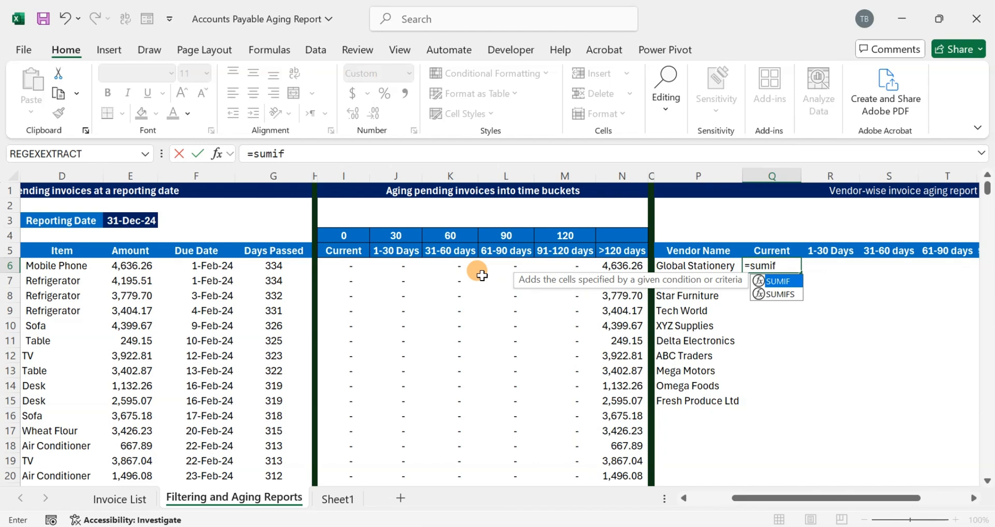
{"action": "key", "text": "Tab"}
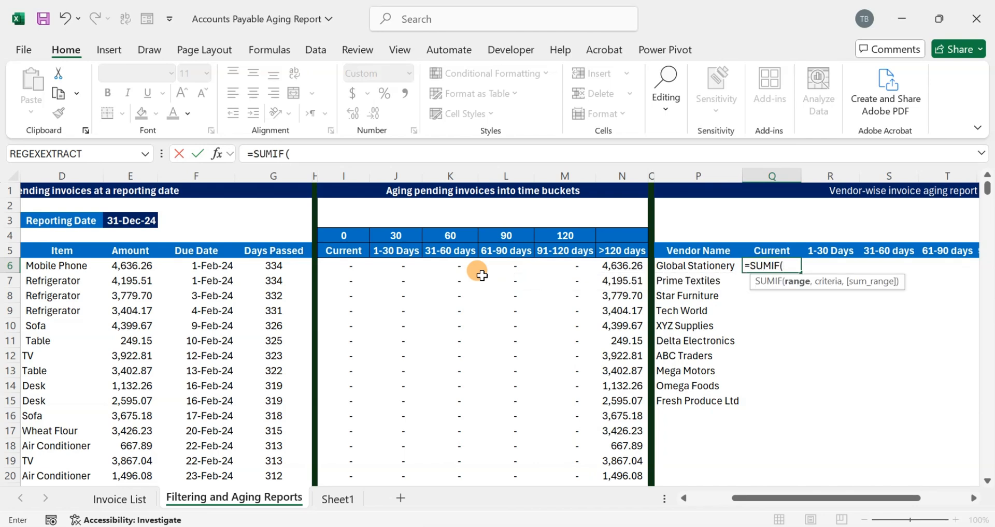
{"action": "key", "text": "Left"}
{"action": "key", "text": "Left"}
{"action": "key", "text": "Left"}
{"action": "key", "text": "Left"}
{"action": "key", "text": "Left"}
{"action": "key", "text": "Left"}
{"action": "key", "text": "Left"}
{"action": "key", "text": "Left"}
{"action": "key", "text": "Left"}
{"action": "key", "text": "Left"}
{"action": "key", "text": "Left"}
{"action": "key", "text": "Left"}
{"action": "key", "text": "Left"}
{"action": "key", "text": "Left"}
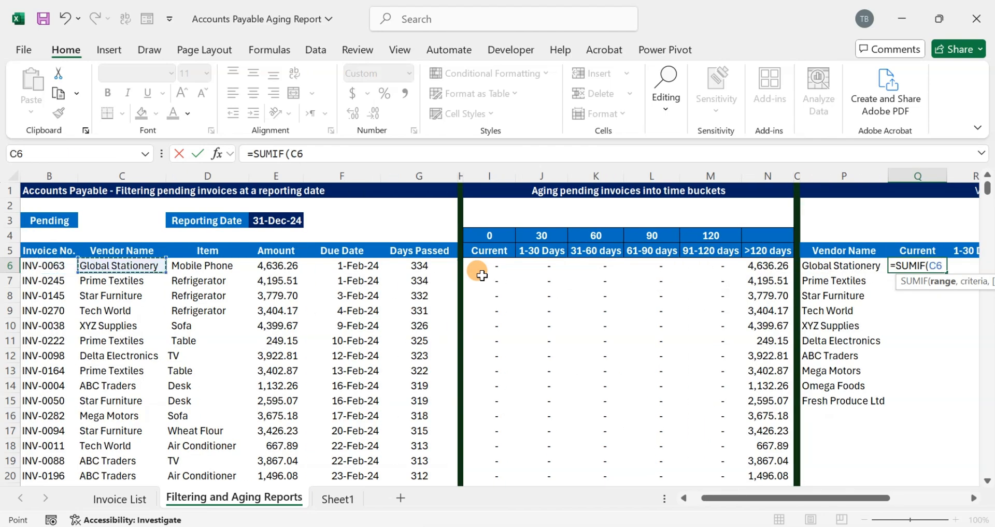
{"action": "key", "text": "ctrl+shift+Down"}
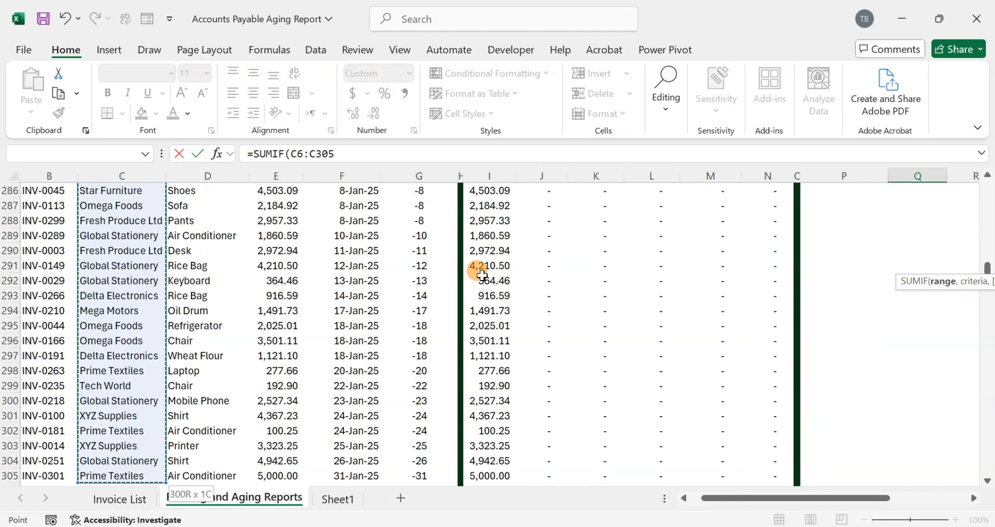
{"action": "key", "text": "F4"}
{"action": "type", "text": ","}
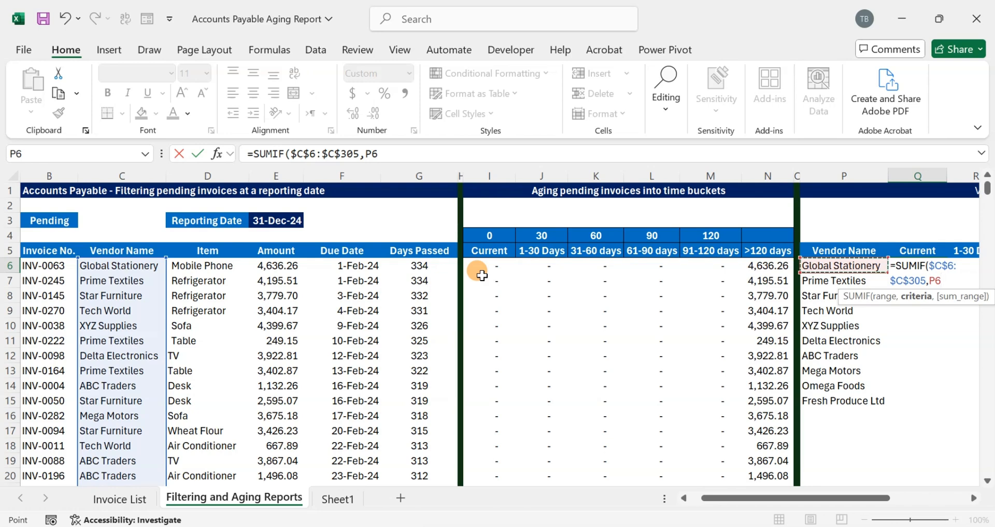
- Complete the SUMIF in Q6 with column-locked $P6 as the criteria and $I$6:$I$382 as the sum range
{"action": "key", "text": "F4"}
{"action": "key", "text": "F4"}
{"action": "type", "text": ","}
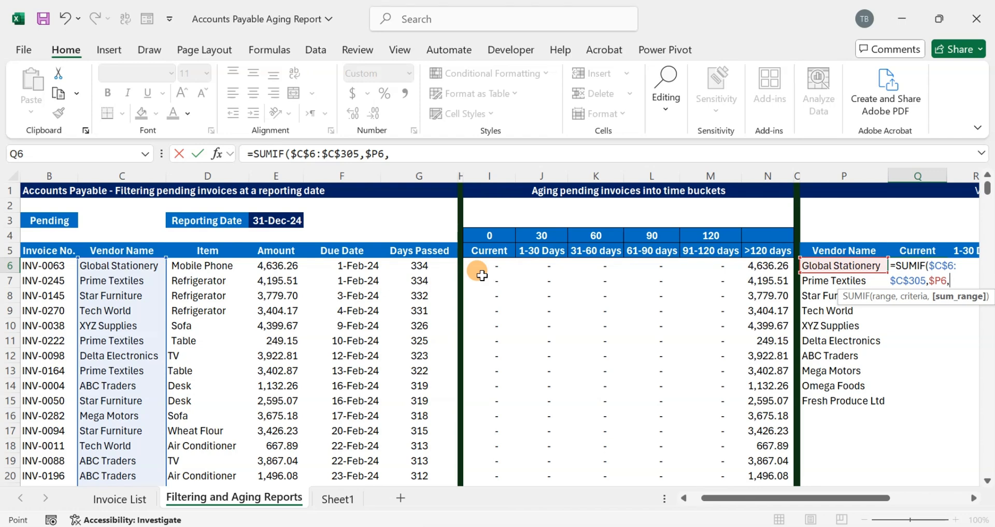
{"action": "key", "text": "Left"}
{"action": "key", "text": "Left"}
{"action": "key", "text": "Left"}
{"action": "key", "text": "Left"}
{"action": "key", "text": "Left"}
{"action": "key", "text": "Left"}
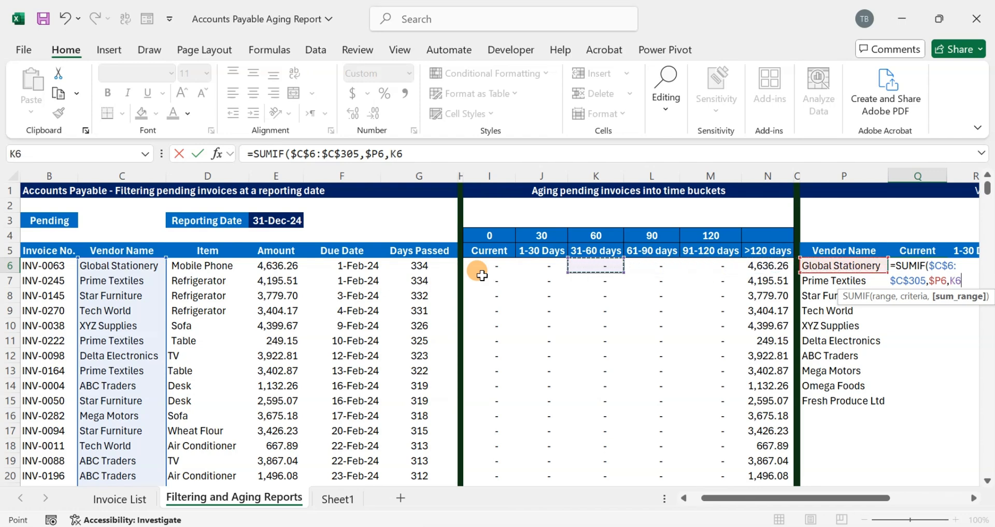
{"action": "key", "text": "Left"}
{"action": "key", "text": "Left"}
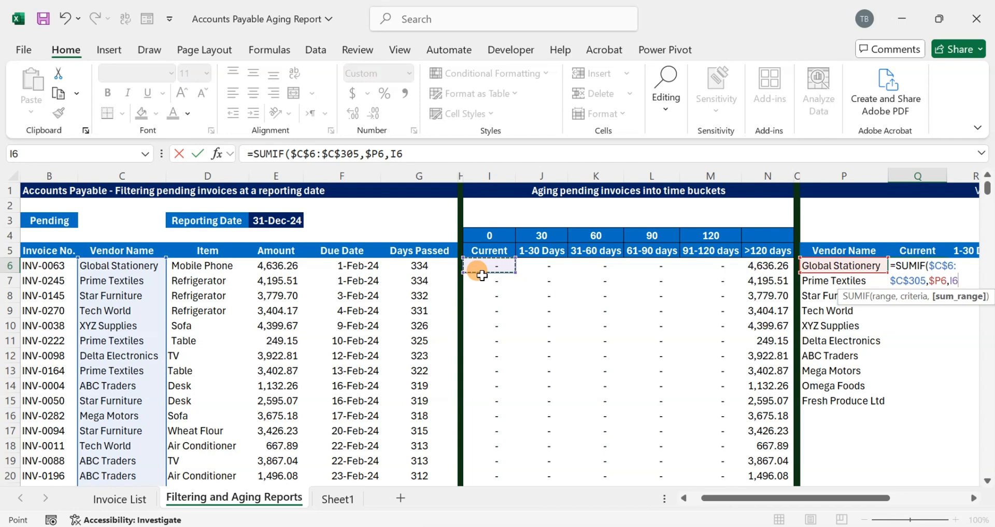
{"action": "key", "text": "ctrl+shift+Down"}
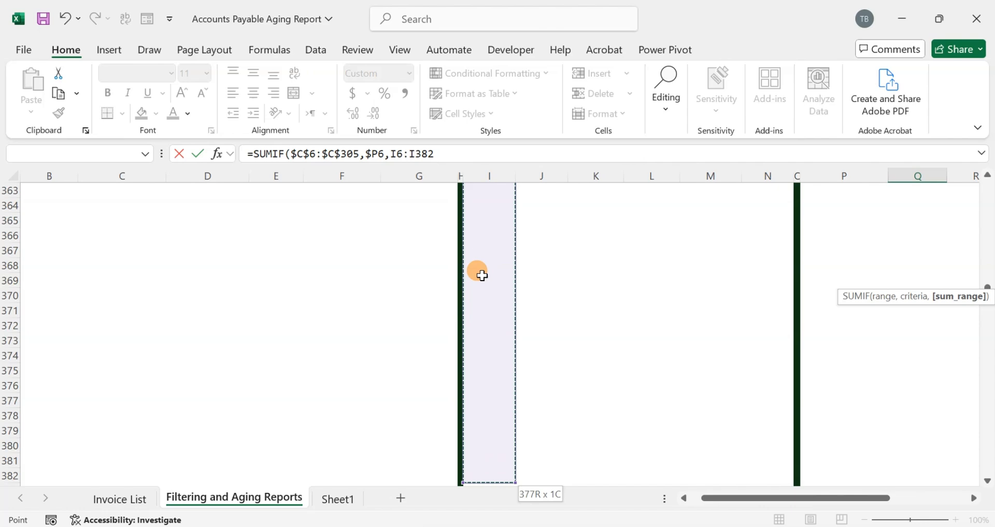
{"action": "key", "text": "F4"}
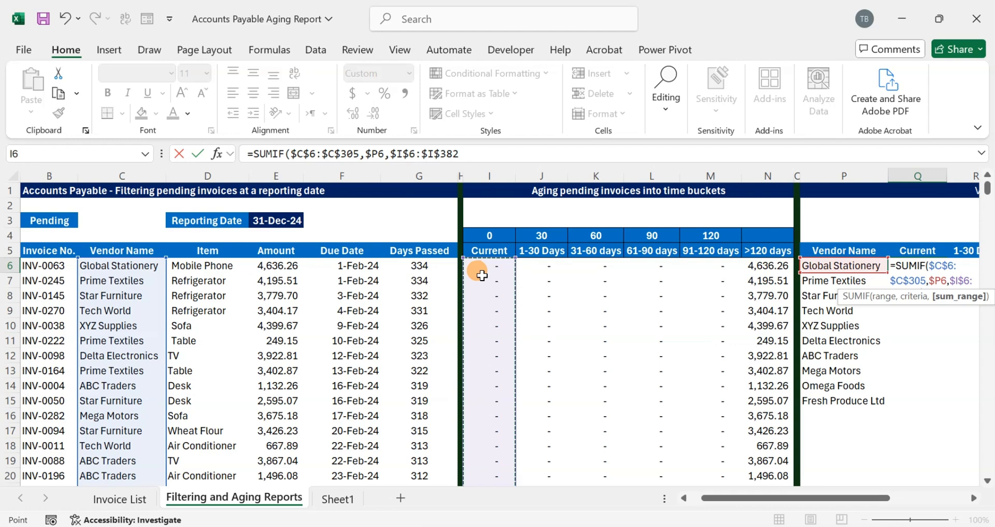
{"action": "key", "text": "Return"}
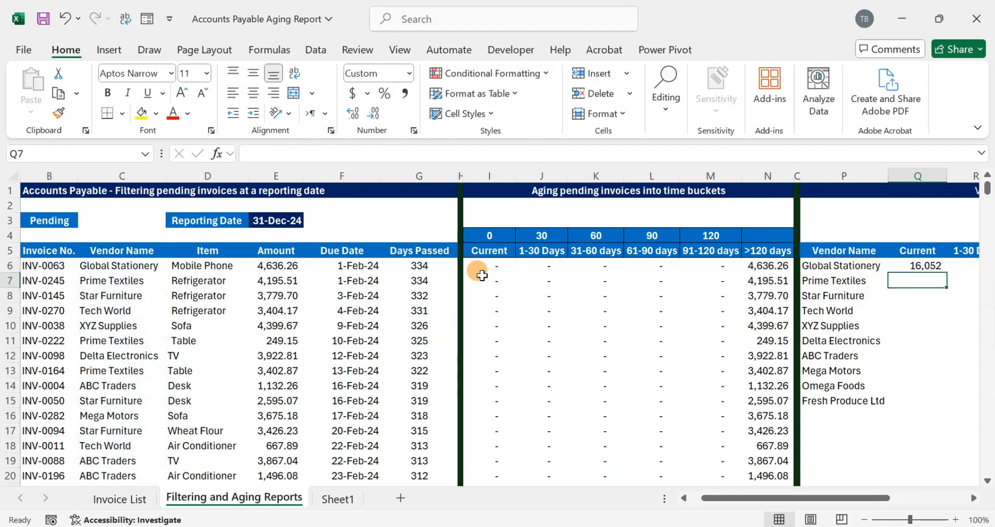
- Copy the Current SUMIF formula from Q6 down through Q15 for all the vendors
{"action": "key", "text": "Up"}
{"action": "scroll", "coordinate": [482, 276], "scroll_direction": "right", "scroll_amount": 3}
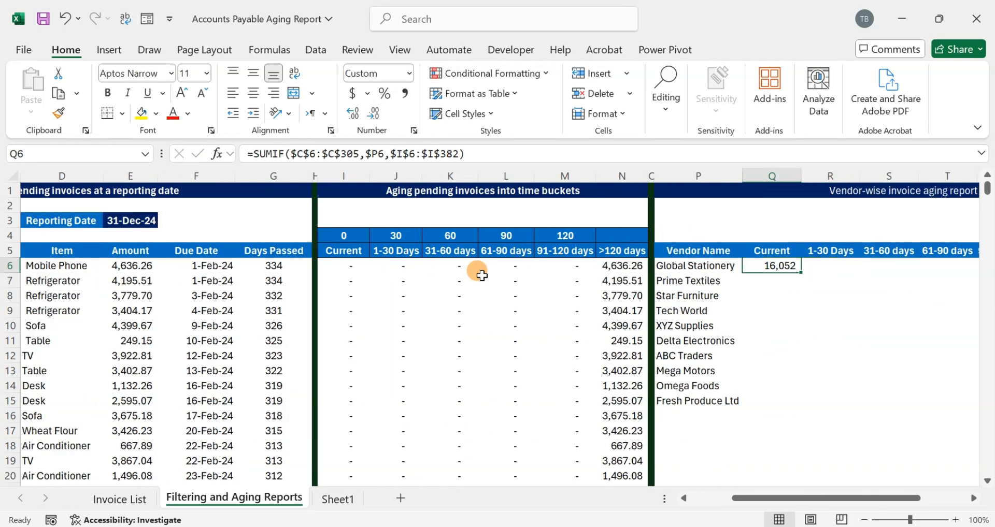
{"action": "key", "text": "ctrl+c"}
{"action": "key", "text": "shift+Down"}
{"action": "key", "text": "shift+Down"}
{"action": "key", "text": "shift+Down"}
{"action": "key", "text": "shift+Down"}
{"action": "key", "text": "shift+Down"}
{"action": "key", "text": "shift+Down"}
{"action": "key", "text": "shift+Down"}
{"action": "key", "text": "shift+Down"}
{"action": "key", "text": "shift+Down"}
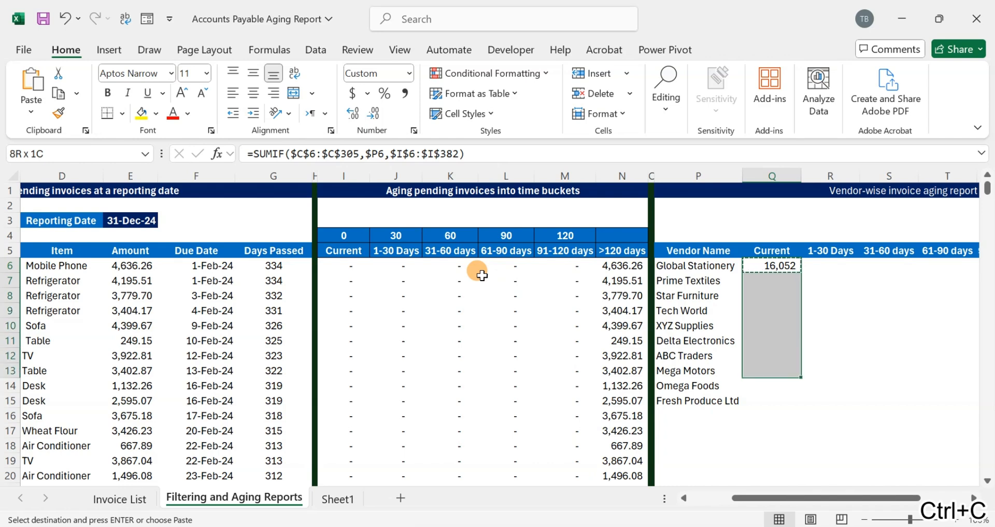
{"action": "key", "text": "Return"}
- Copy the Current formulas in Q6:Q15 across the remaining aging buckets, from 1-30 Days through >120 days
{"action": "key", "text": "ctrl+c"}
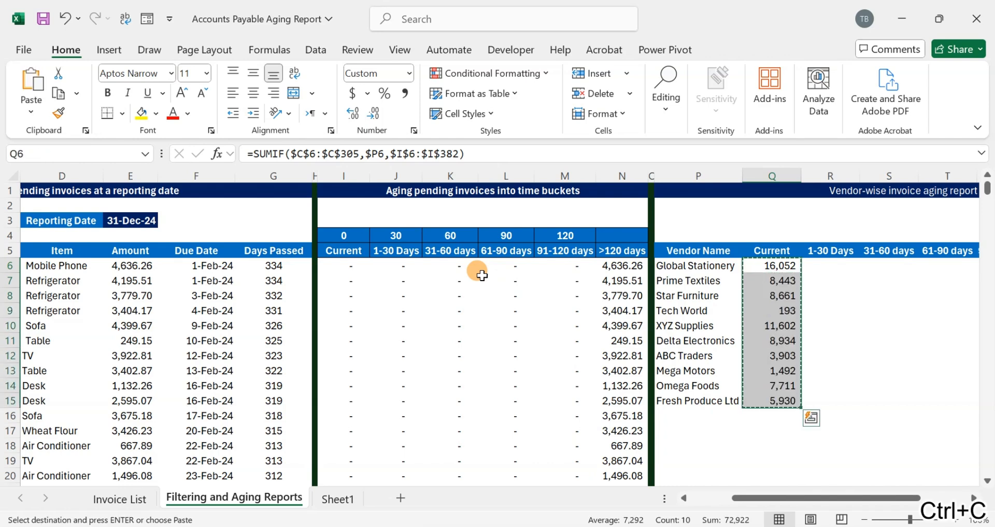
{"action": "key", "text": "shift+Right"}
{"action": "key", "text": "shift+Right"}
{"action": "key", "text": "shift+Right"}
{"action": "key", "text": "shift+Right"}
{"action": "key", "text": "shift+Right"}
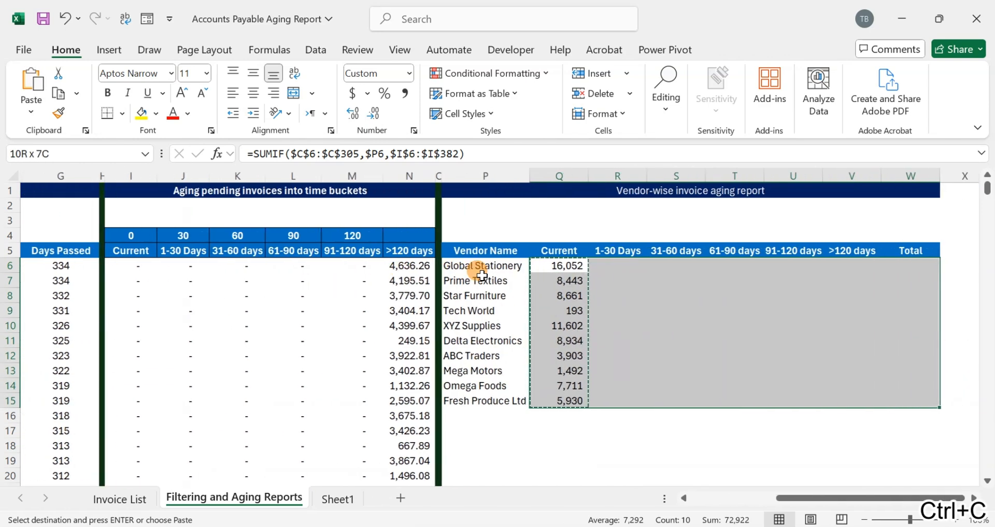
{"action": "key", "text": "Return"}
- Check the copied SUMIF formulas down the Current column and the adjacent 1-30 Days bucket
{"action": "key", "text": "Down"}
{"action": "key", "text": "Down"}
{"action": "key", "text": "Down"}
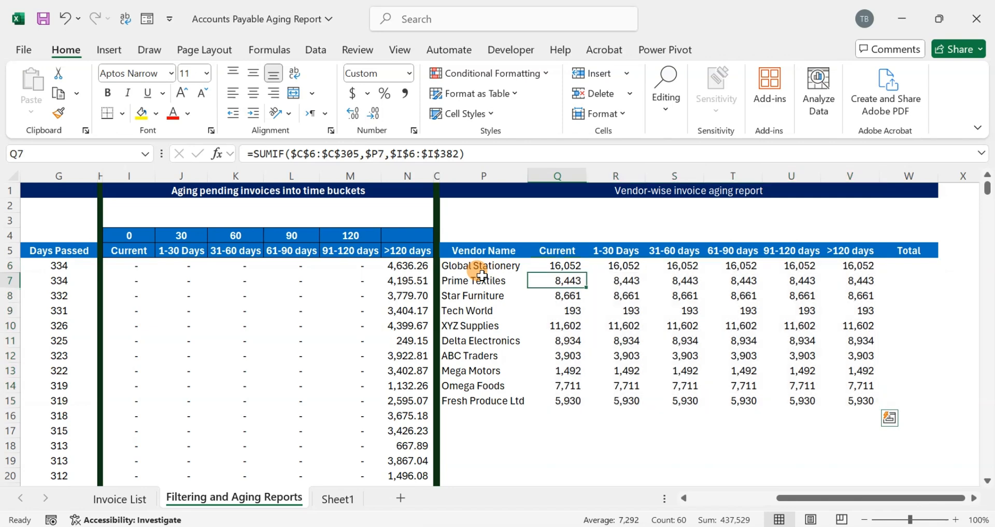
{"action": "key", "text": "Down"}
{"action": "key", "text": "Down"}
{"action": "key", "text": "Down"}
{"action": "key", "text": "Down"}
{"action": "key", "text": "Down"}
{"action": "key", "text": "Down"}
{"action": "key", "text": "Down"}
{"action": "key", "text": "Down"}
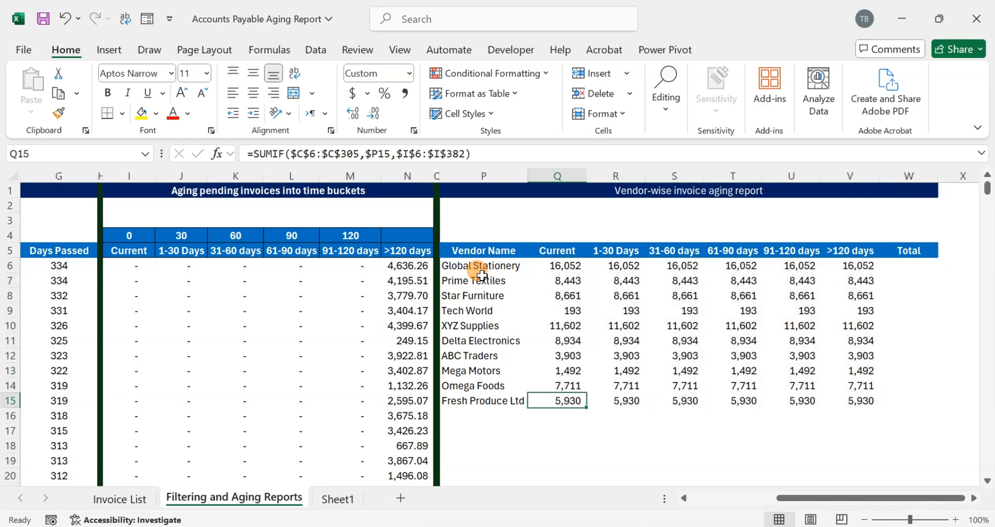
{"action": "key", "text": "Up"}
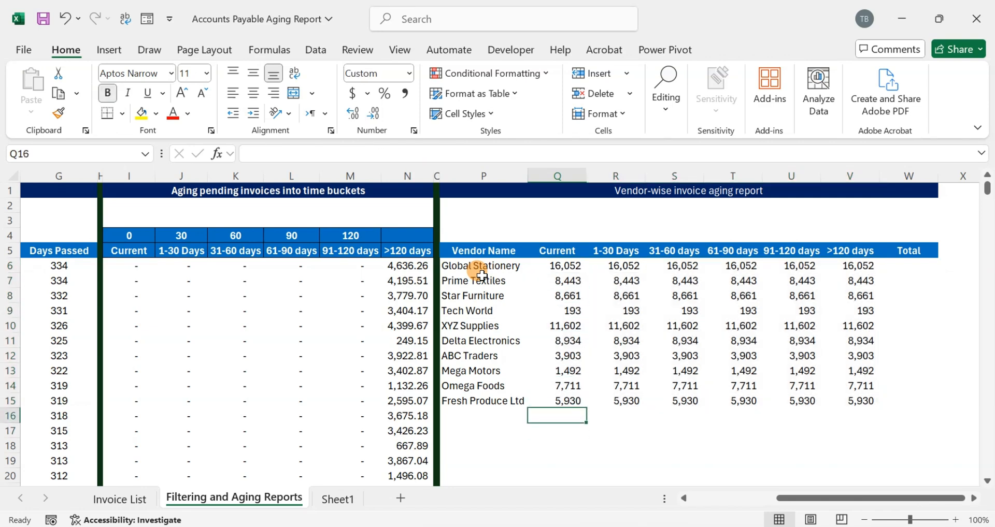
{"action": "key", "text": "Up"}
{"action": "key", "text": "Up"}
{"action": "key", "text": "Up"}
{"action": "key", "text": "Up"}
{"action": "key", "text": "Up"}
{"action": "key", "text": "Up"}
{"action": "key", "text": "Up"}
{"action": "key", "text": "Up"}
{"action": "key", "text": "Up"}
{"action": "key", "text": "Up"}
{"action": "key", "text": "Up"}
{"action": "key", "text": "Right"}
{"action": "key", "text": "Down"}
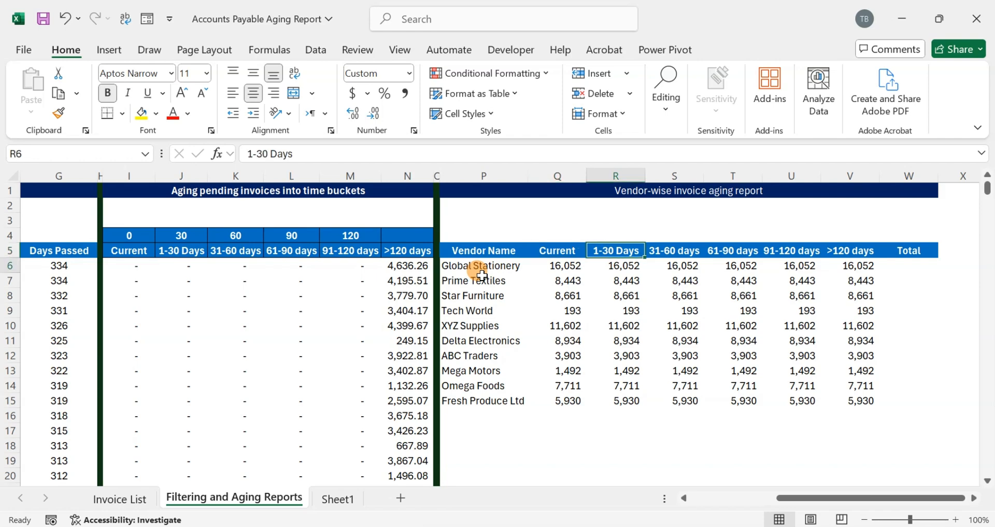
{"action": "key", "text": "Left"}
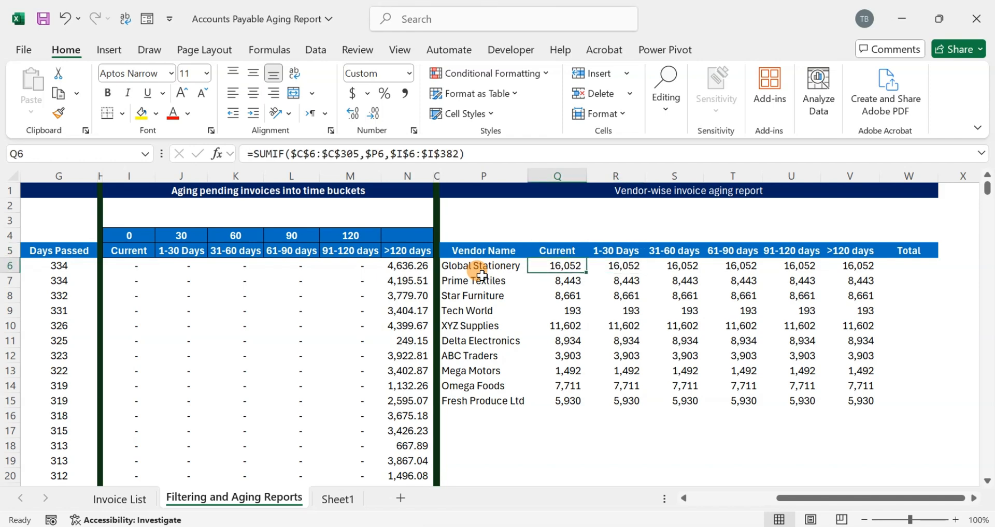
- Examine the copied SUMIF formulas across the aging buckets in the Global Stationery row to find why the amounts repeat
{"action": "key", "text": "Right"}
{"action": "key", "text": "Right"}
{"action": "key", "text": "Right"}
{"action": "key", "text": "Right"}
{"action": "key", "text": "Right"}
{"action": "key", "text": "Left"}
{"action": "key", "text": "Left"}
{"action": "key", "text": "Left"}
{"action": "key", "text": "Left"}
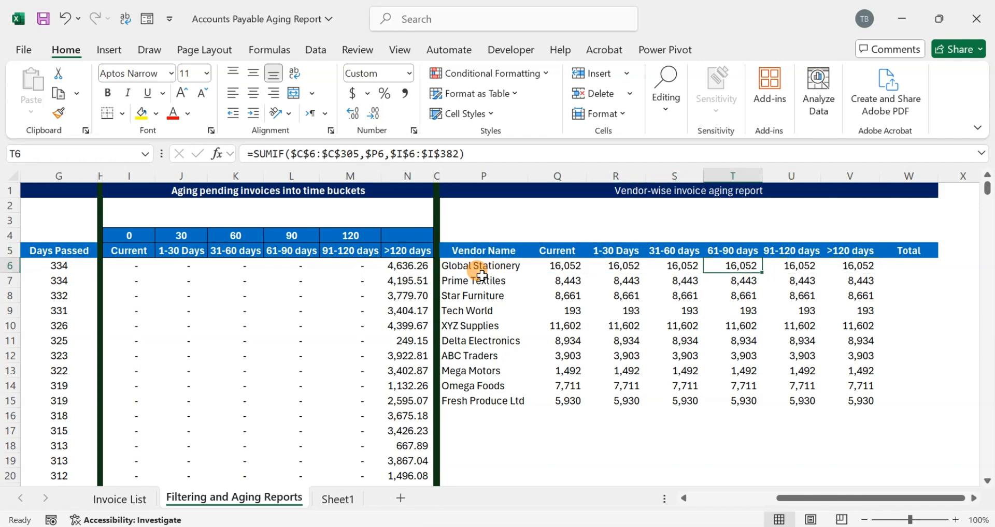
{"action": "key", "text": "shift+Down"}
{"action": "key", "text": "shift+Down"}
{"action": "key", "text": "shift+Down"}
{"action": "key", "text": "shift+Down"}
{"action": "key", "text": "shift+Down"}
{"action": "key", "text": "shift+Down"}
{"action": "key", "text": "shift+Down"}
{"action": "key", "text": "Left"}
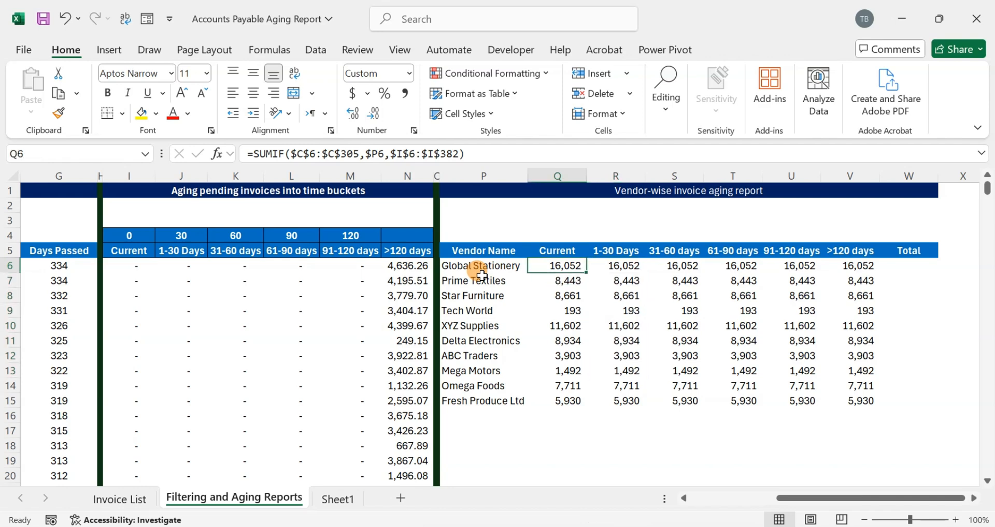
- Unlock the column references in Q6's SUMIF sum range so it reads I$6:I$382
{"action": "key", "text": "F2"}
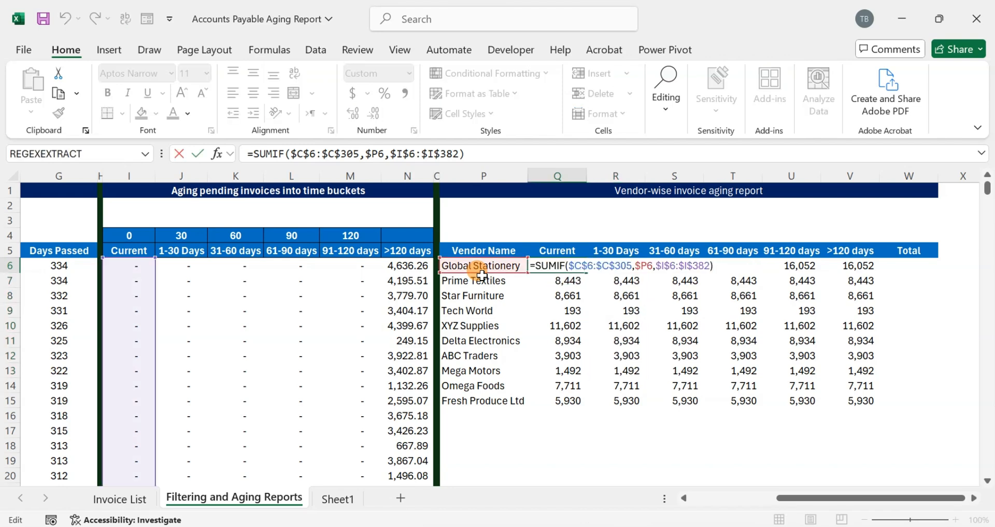
{"action": "key", "text": "Left"}
{"action": "key", "text": "Left"}
{"action": "key", "text": "Left"}
{"action": "key", "text": "Left"}
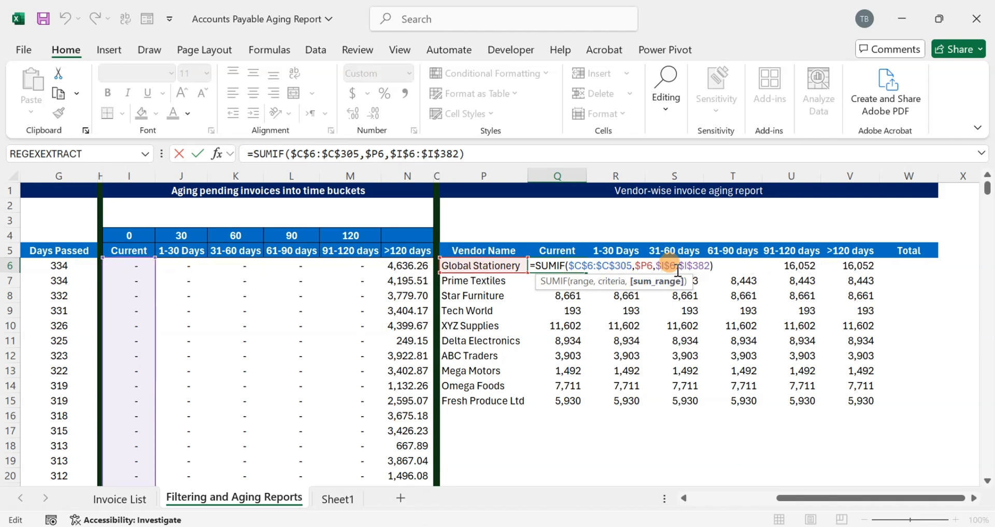
{"action": "key", "text": "BackSpace"}
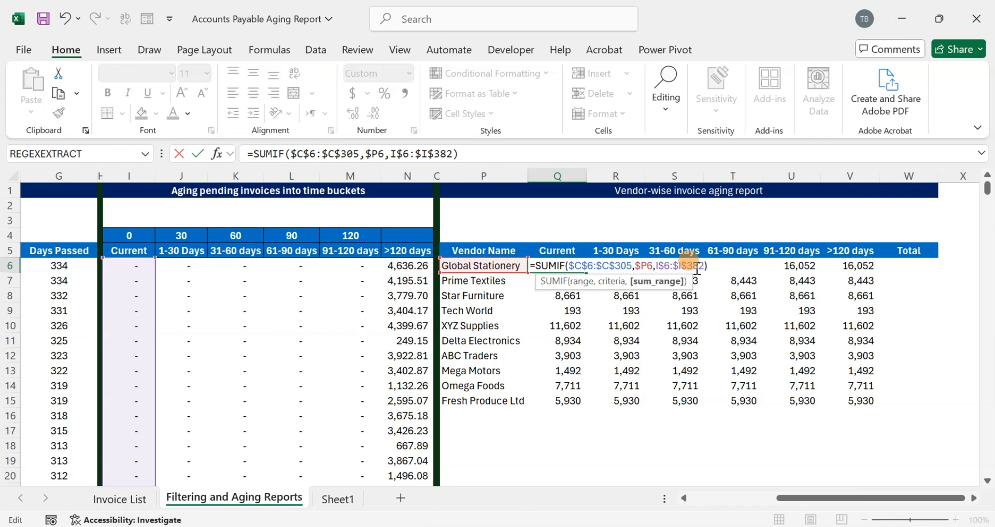
{"action": "left_click", "coordinate": [678, 266]}
{"action": "key", "text": "BackSpace"}
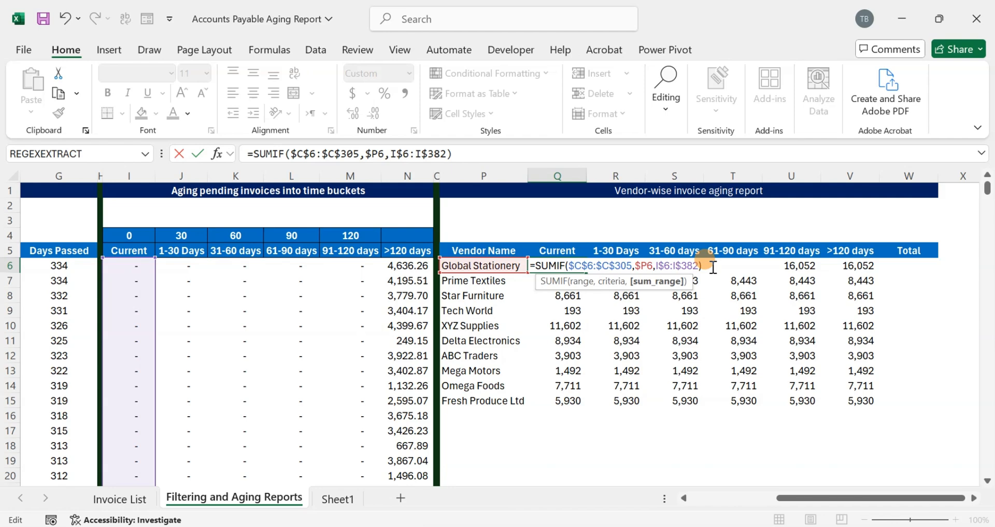
{"action": "key", "text": "Return"}
- Copy the corrected SUMIF formula from Q6 down through Q15 for every vendor
{"action": "key", "text": "Up"}
{"action": "key", "text": "ctrl+c"}
{"action": "key", "text": "shift+Down"}
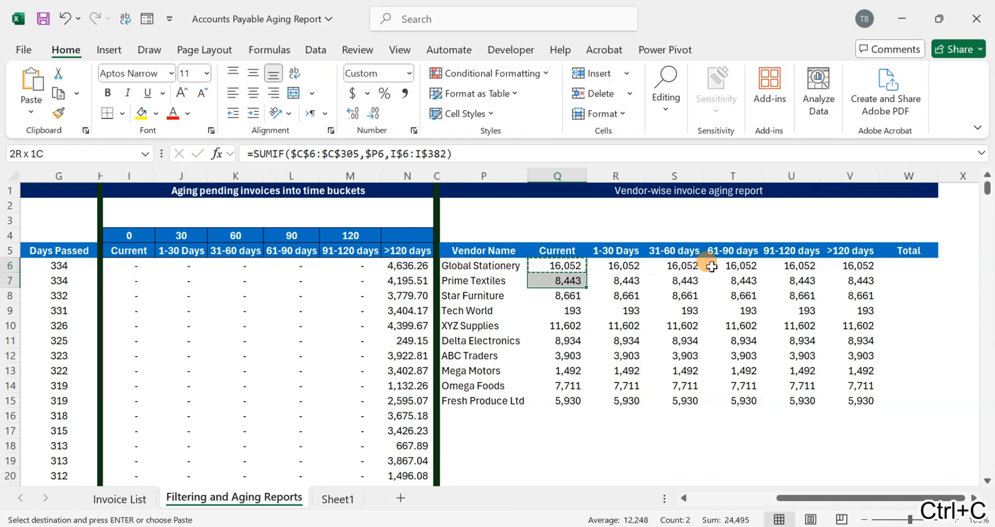
{"action": "key", "text": "shift+Down"}
{"action": "key", "text": "shift+Down"}
{"action": "key", "text": "shift+Down"}
{"action": "key", "text": "shift+Down"}
{"action": "key", "text": "shift+Down"}
{"action": "key", "text": "shift+Down"}
{"action": "key", "text": "shift+Down"}
{"action": "key", "text": "shift+Down"}
{"action": "key", "text": "ctrl+v"}
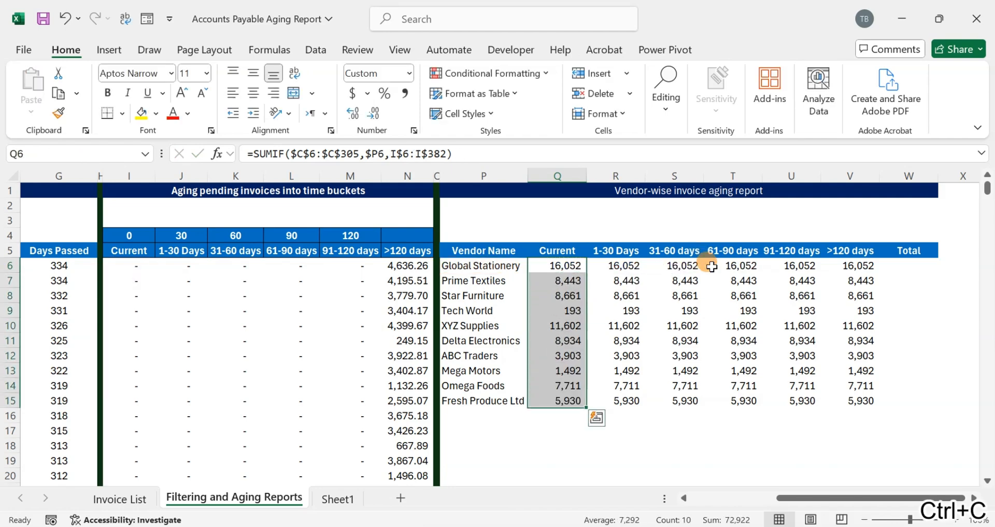
- Copy the corrected formulas in Q6:Q15 across the 1-30 Days through >120 days buckets, up to column V
{"action": "key", "text": "ctrl+c"}
{"action": "key", "text": "shift+Right"}
{"action": "key", "text": "shift+Right"}
{"action": "key", "text": "shift+Right"}
{"action": "key", "text": "shift+Right"}
{"action": "key", "text": "shift+Right"}
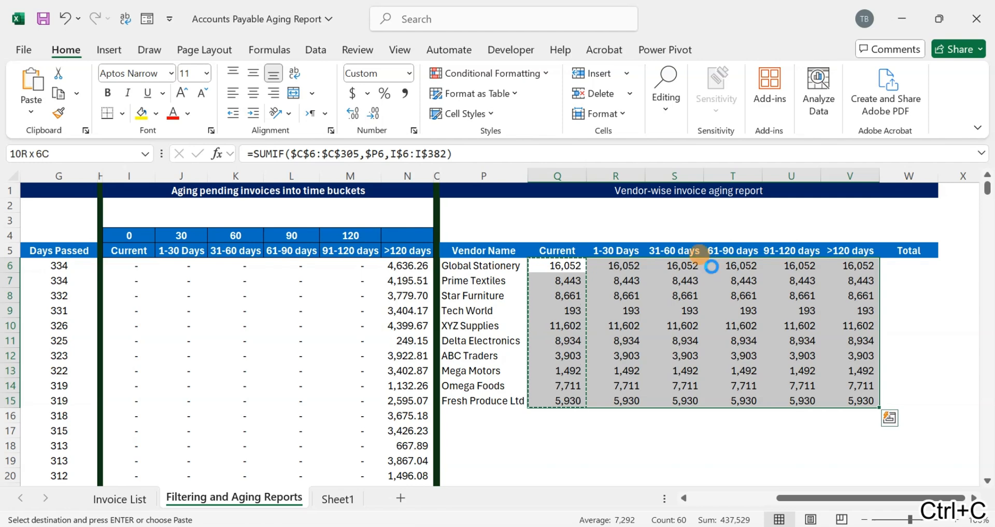
{"action": "key", "text": "Return"}
- Total the Global Stationery buckets in W6 with =SUM(Q6:V6)
{"action": "key", "text": "Down"}
{"action": "key", "text": "Right"}
{"action": "key", "text": "Right"}
{"action": "key", "text": "Right"}
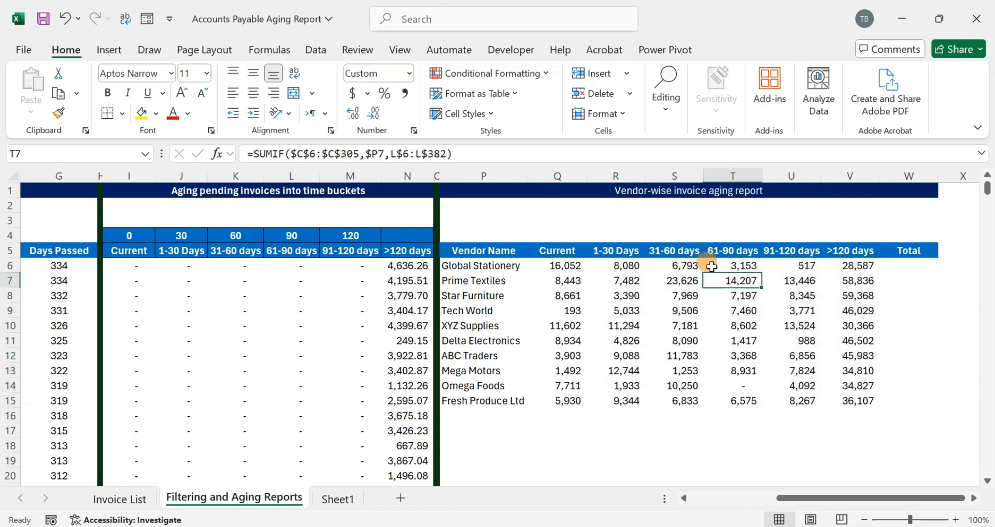
{"action": "key", "text": "Right"}
{"action": "key", "text": "Right"}
{"action": "key", "text": "Right"}
{"action": "key", "text": "Up"}
{"action": "type", "text": "=sum("}
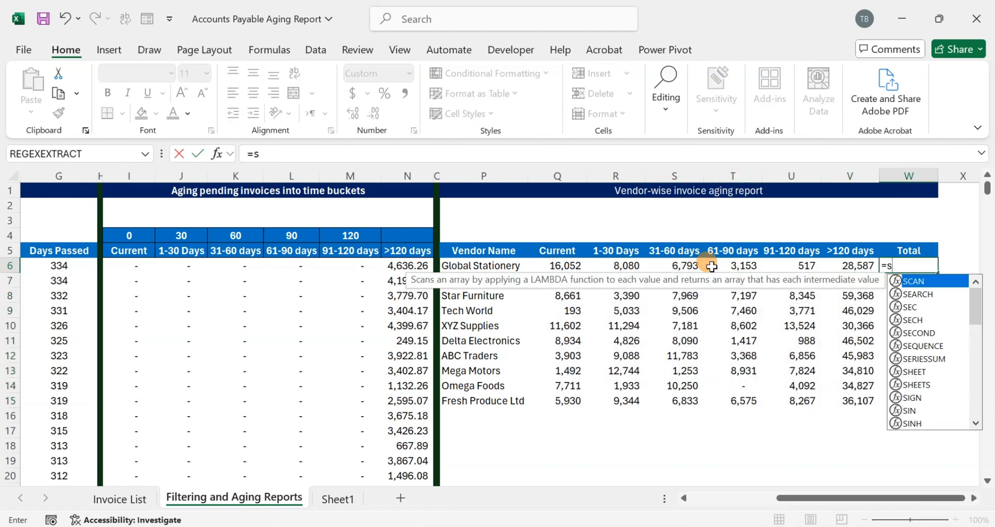
{"action": "key", "text": "Left"}
{"action": "key", "text": "shift+Left"}
{"action": "key", "text": "shift+Left"}
{"action": "key", "text": "shift+Left"}
{"action": "key", "text": "shift+Left"}
{"action": "key", "text": "shift+Left"}
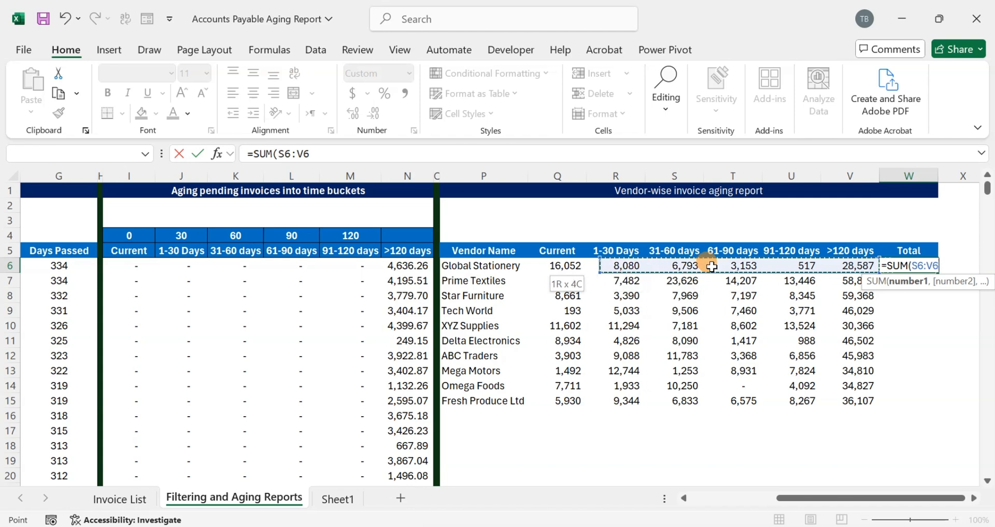
{"action": "key", "text": "Return"}
- Copy the Total formula from W6 down through W15 for the remaining vendors
{"action": "key", "text": "Up"}
{"action": "key", "text": "ctrl+c"}
{"action": "key", "text": "shift+Down"}
{"action": "key", "text": "shift+Down"}
{"action": "key", "text": "shift+Down"}
{"action": "key", "text": "shift+Down"}
{"action": "key", "text": "shift+Down"}
{"action": "key", "text": "shift+Down"}
{"action": "key", "text": "shift+Down"}
{"action": "key", "text": "shift+Down"}
{"action": "key", "text": "shift+Down"}
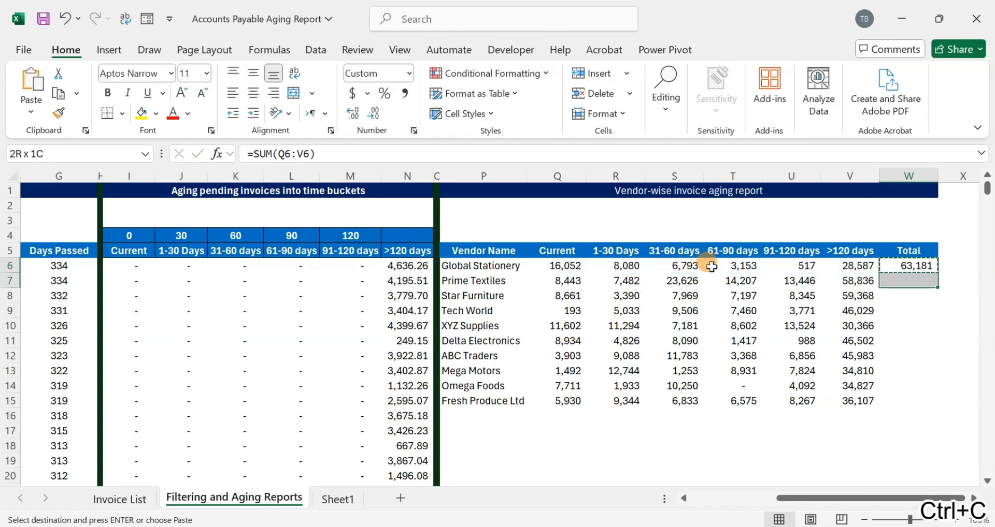
{"action": "key", "text": "Return"}
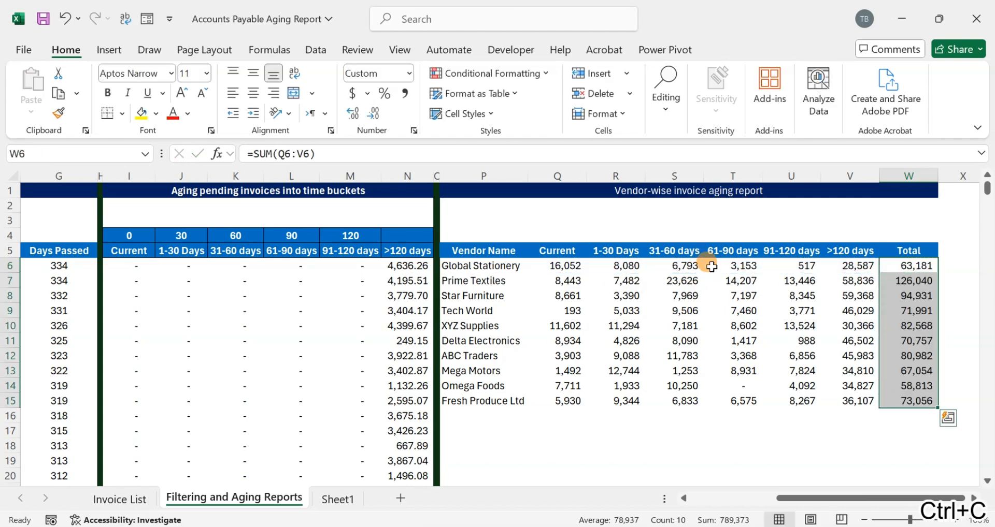
- Sum the Current bucket below the vendor list in Q16 with =SUM(Q6:Q15)
{"action": "key", "text": "Down"}
{"action": "key", "text": "Down"}
{"action": "key", "text": "Down"}
{"action": "key", "text": "Down"}
{"action": "key", "text": "Down"}
{"action": "key", "text": "Down"}
{"action": "key", "text": "Down"}
{"action": "key", "text": "Down"}
{"action": "key", "text": "Down"}
{"action": "key", "text": "Down"}
{"action": "key", "text": "Left"}
{"action": "key", "text": "Left"}
{"action": "key", "text": "Left"}
{"action": "key", "text": "Left"}
{"action": "key", "text": "Left"}
{"action": "key", "text": "Left"}
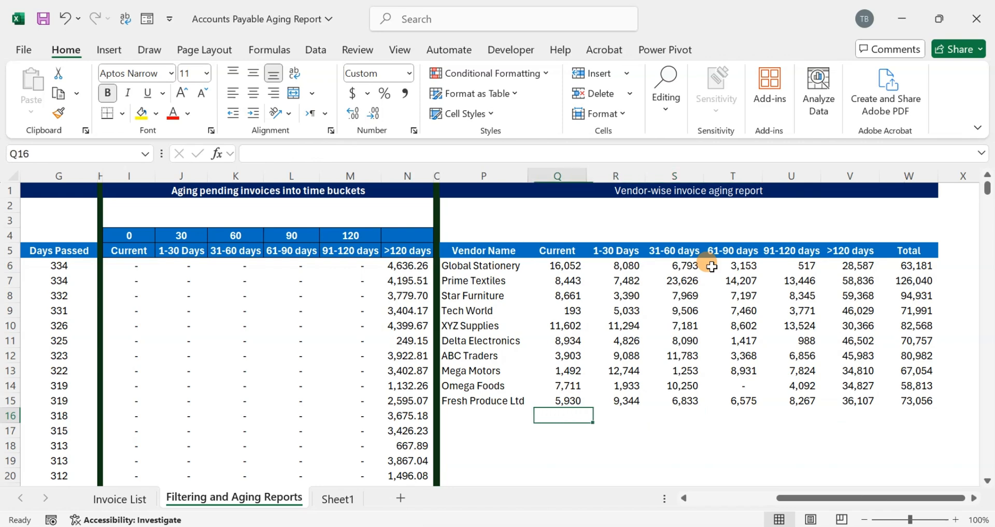
{"action": "key", "text": "alt+equal"}
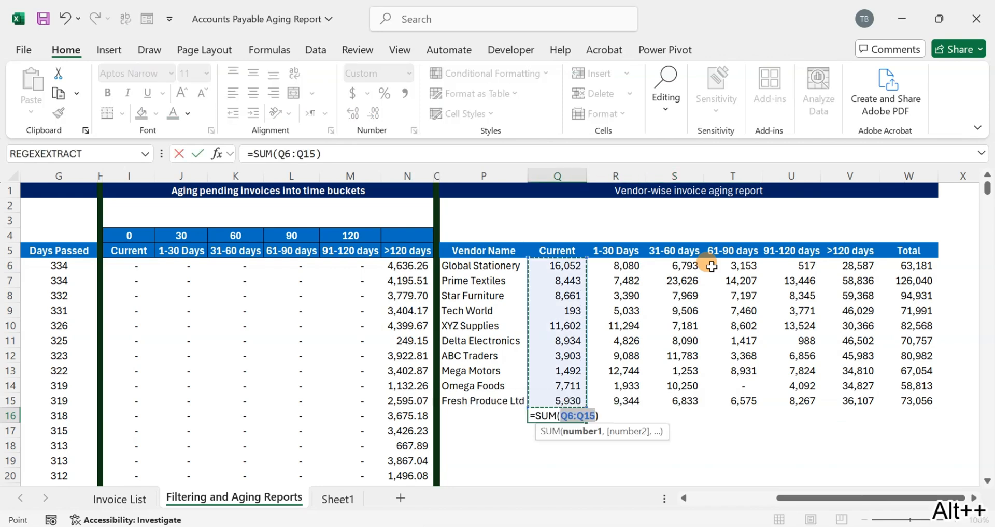
{"action": "key", "text": "Return"}
- Copy the Q16 sum across through W16 and fill the totals in Q16:W16 with light blue
{"action": "key", "text": "Up"}
{"action": "key", "text": "ctrl+c"}
{"action": "key", "text": "shift+Right"}
{"action": "key", "text": "shift+Right"}
{"action": "key", "text": "shift+Right"}
{"action": "key", "text": "shift+Right"}
{"action": "key", "text": "shift+Right"}
{"action": "key", "text": "shift+Right"}
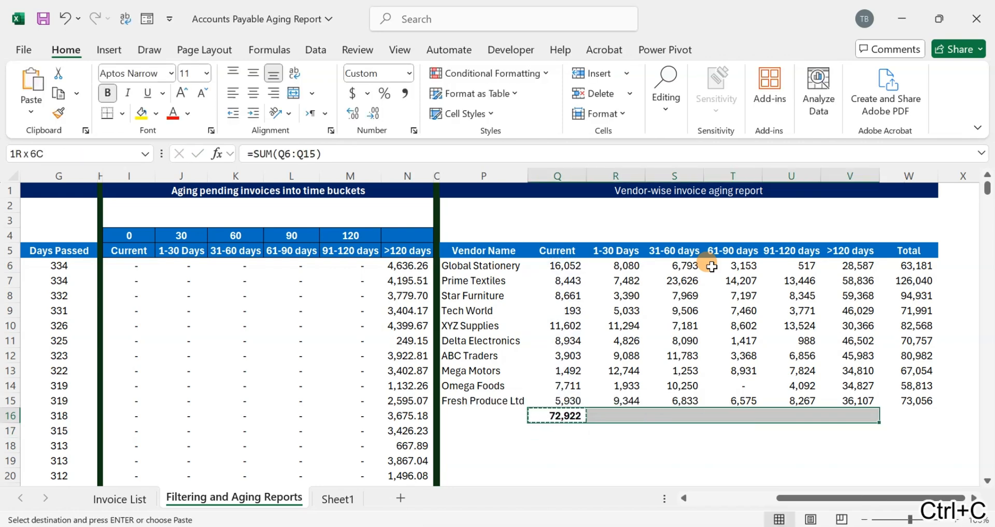
{"action": "key", "text": "Return"}
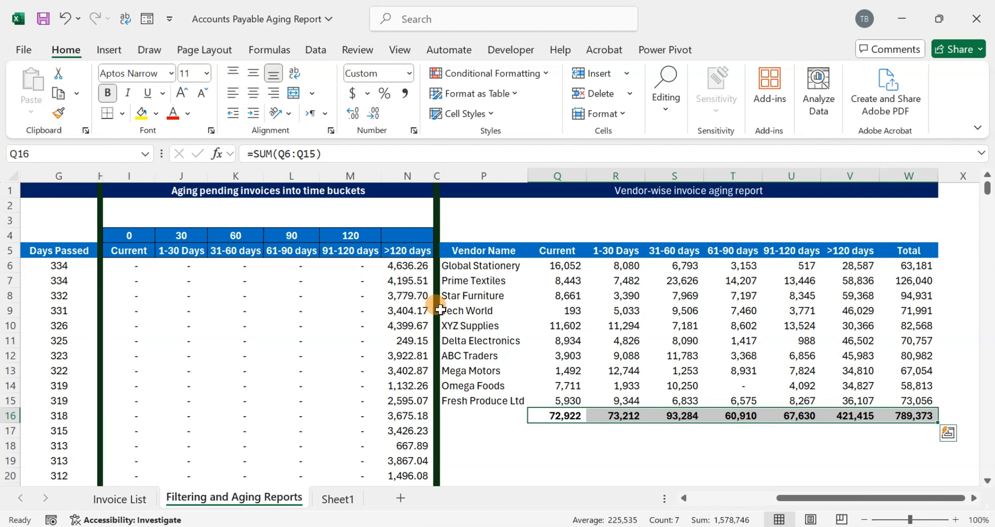
{"action": "left_click", "coordinate": [155, 115]}
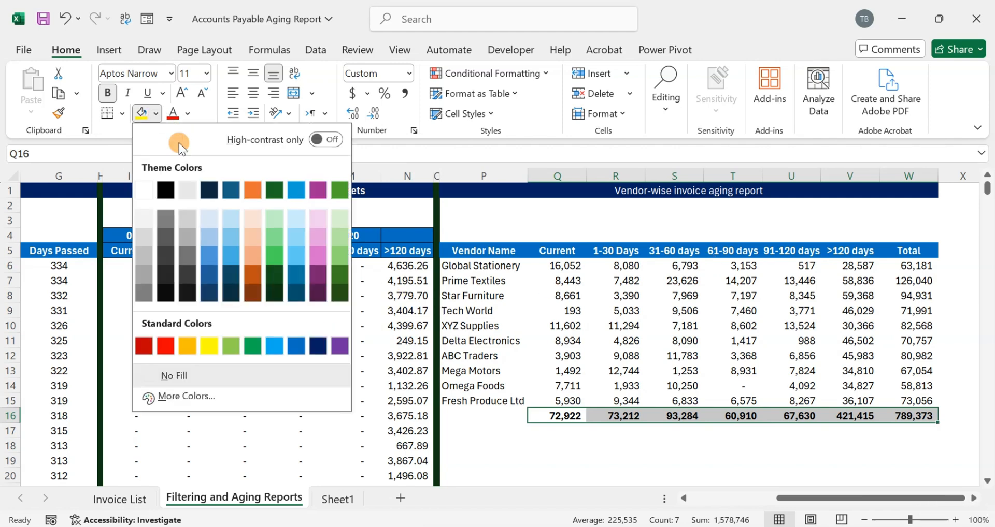
{"action": "left_click", "coordinate": [208, 216]}
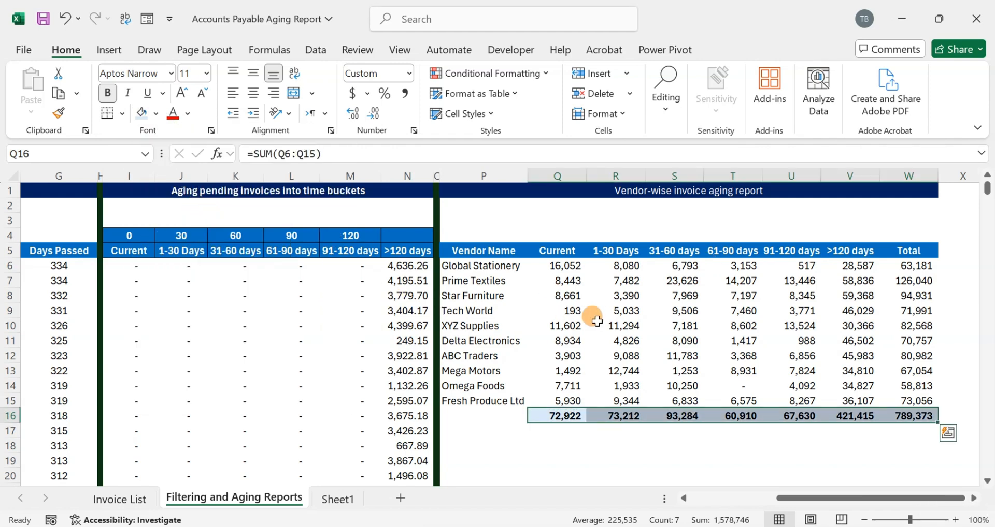
- Label the totals row "Total" in P16 and save the workbook
{"action": "left_click", "coordinate": [499, 415]}
{"action": "type", "text": "Total"}
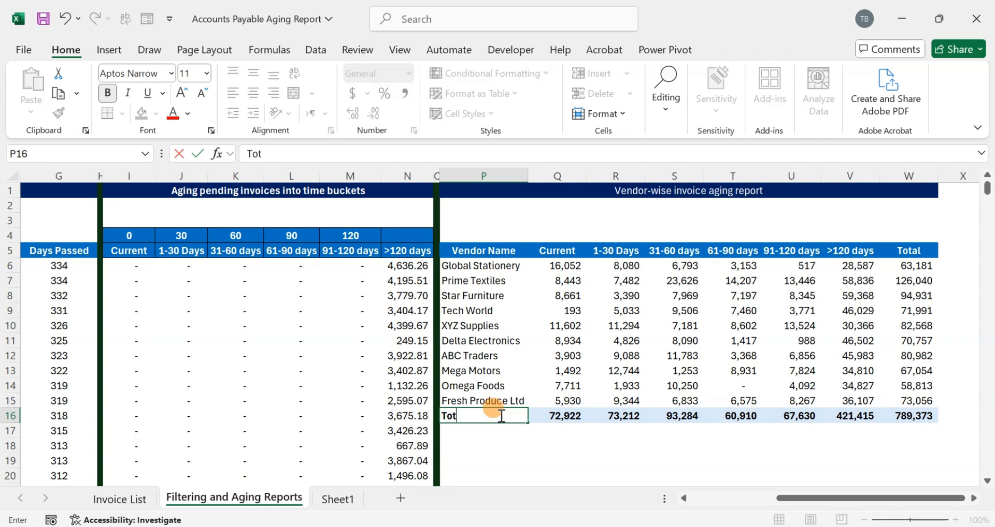
{"action": "key", "text": "Return"}
{"action": "left_click", "coordinate": [499, 415]}
{"action": "key", "text": "ctrl+s"}
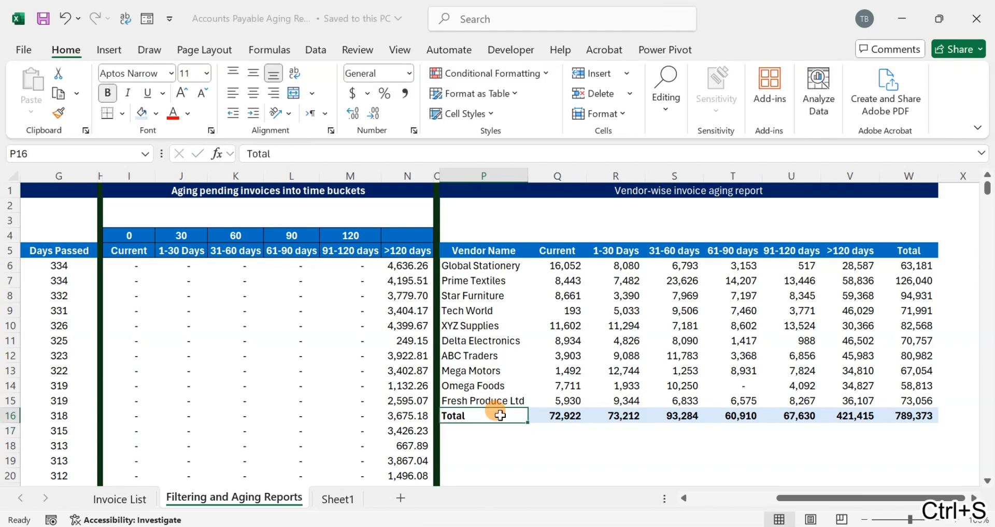
- Apply the same light blue fill to the Total column, W6:W16
{"action": "key", "text": "Right"}
{"action": "key", "text": "Right"}
{"action": "key", "text": "Right"}
{"action": "key", "text": "Right"}
{"action": "key", "text": "Right"}
{"action": "key", "text": "Right"}
{"action": "key", "text": "Right"}
{"action": "key", "text": "shift+Up"}
{"action": "key", "text": "shift+Up"}
{"action": "key", "text": "shift+Up"}
{"action": "key", "text": "shift+Up"}
{"action": "key", "text": "shift+Up"}
{"action": "key", "text": "shift+Up"}
{"action": "key", "text": "shift+Up"}
{"action": "key", "text": "shift+Up"}
{"action": "key", "text": "shift+Up"}
{"action": "key", "text": "shift+Up"}
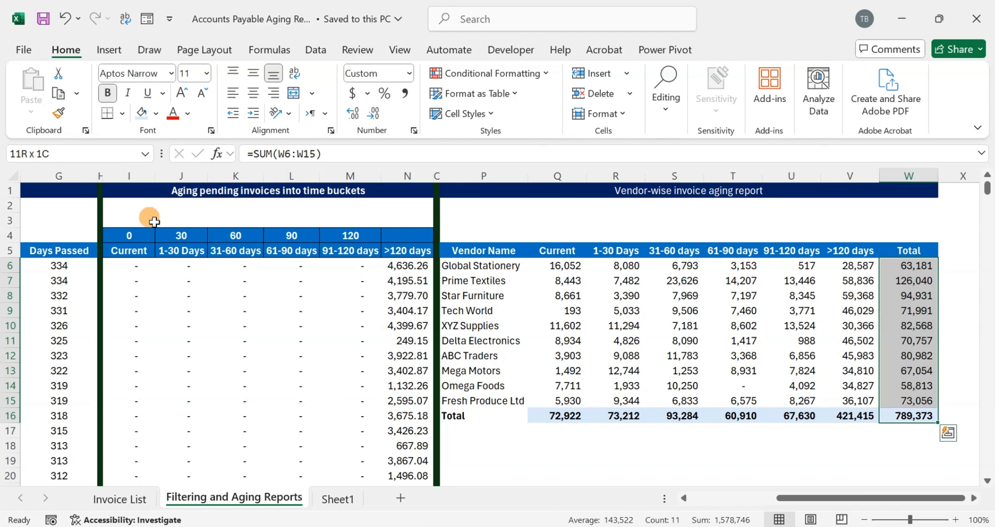
{"action": "left_click", "coordinate": [136, 112]}
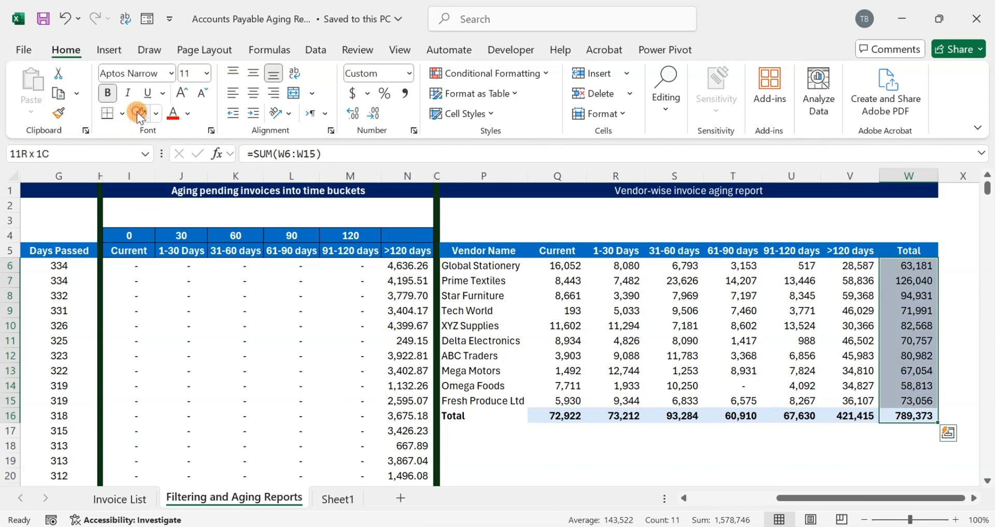
{"action": "left_click", "coordinate": [905, 412]}
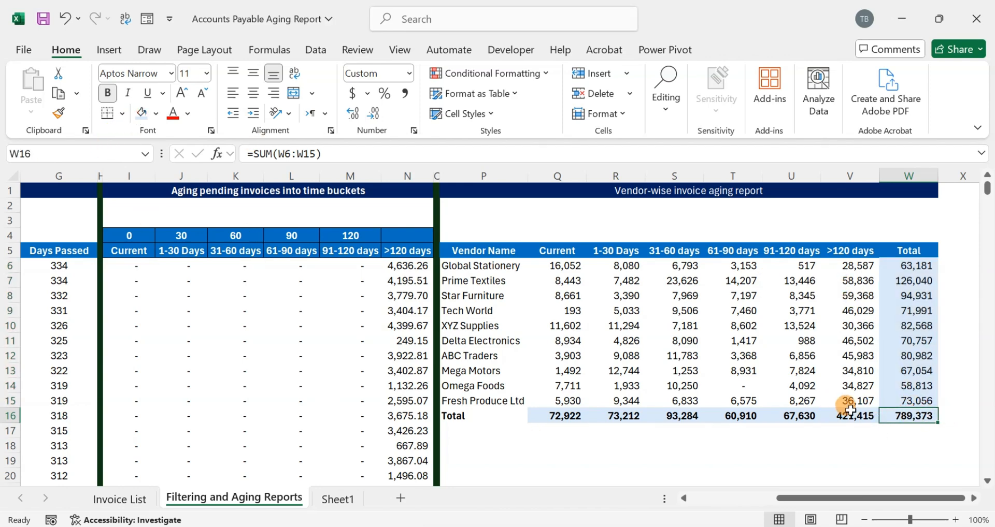
- Select the pending invoice amounts from E6 down to E305 to check their sum
{"action": "left_click", "coordinate": [170, 308]}
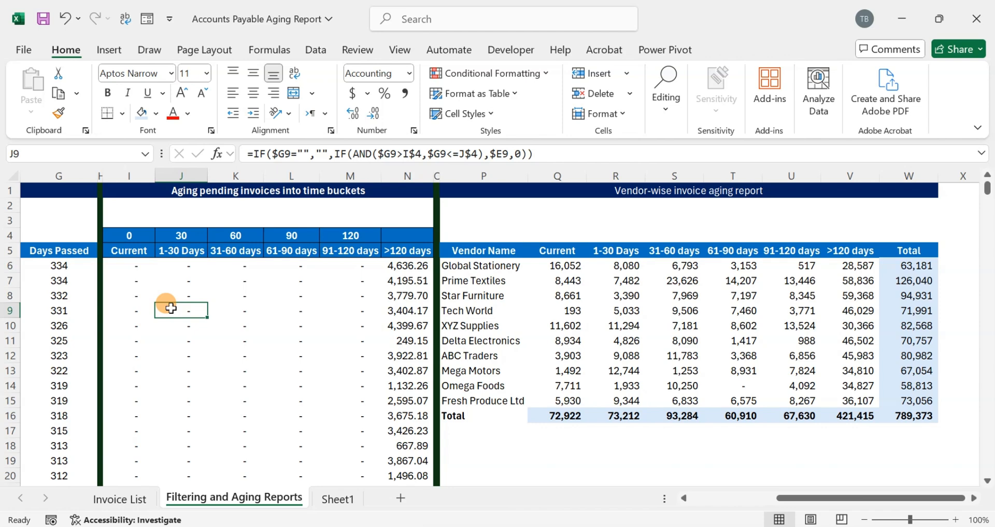
{"action": "key", "text": "Left"}
{"action": "key", "text": "Left"}
{"action": "key", "text": "Left"}
{"action": "key", "text": "Left"}
{"action": "key", "text": "Left"}
{"action": "key", "text": "Left"}
{"action": "key", "text": "Right"}
{"action": "key", "text": "Right"}
{"action": "key", "text": "Up"}
{"action": "key", "text": "Up"}
{"action": "key", "text": "Up"}
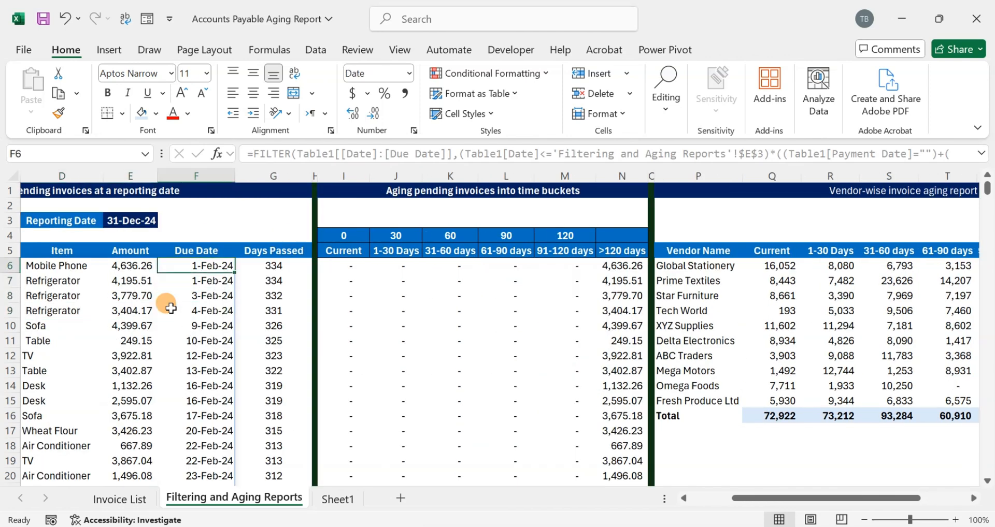
{"action": "key", "text": "Left"}
{"action": "key", "text": "Left"}
{"action": "key", "text": "Right"}
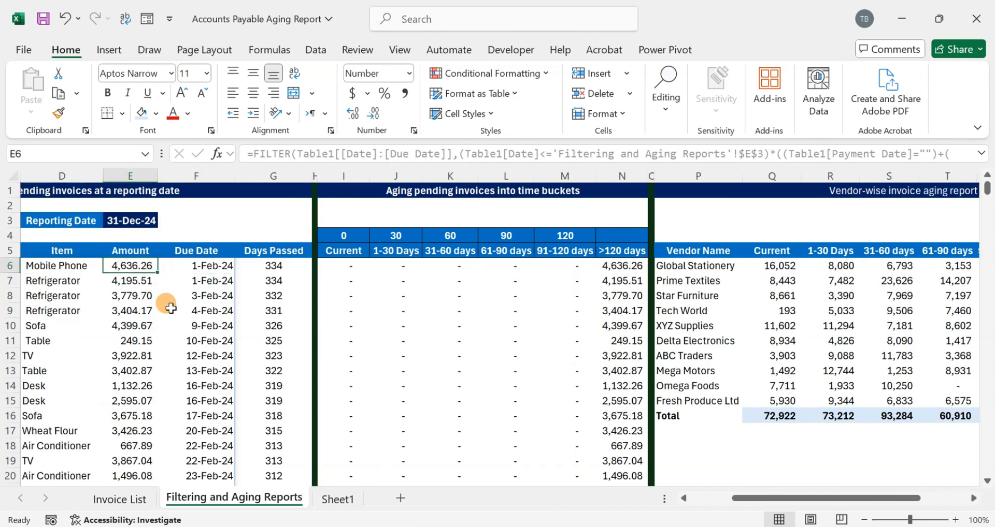
{"action": "key", "text": "ctrl+shift+Down"}
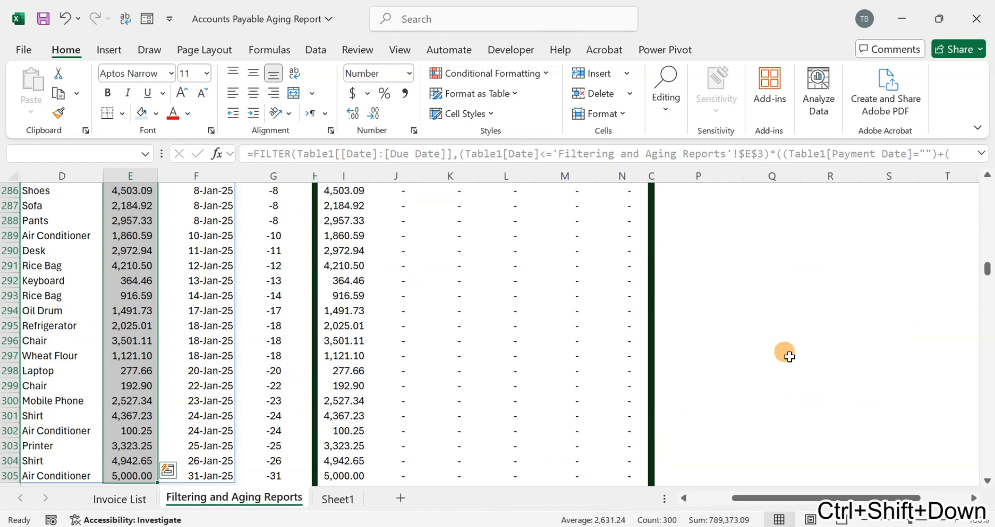
- Return to the vendor-wise report and compare the grand total in W16 with the invoice amount sum
{"action": "left_click", "coordinate": [785, 336]}
{"action": "key", "text": "ctrl+Up"}
{"action": "key", "text": "Right"}
{"action": "key", "text": "Right"}
{"action": "key", "text": "Right"}
{"action": "key", "text": "Right"}
{"action": "key", "text": "Right"}
{"action": "key", "text": "Right"}
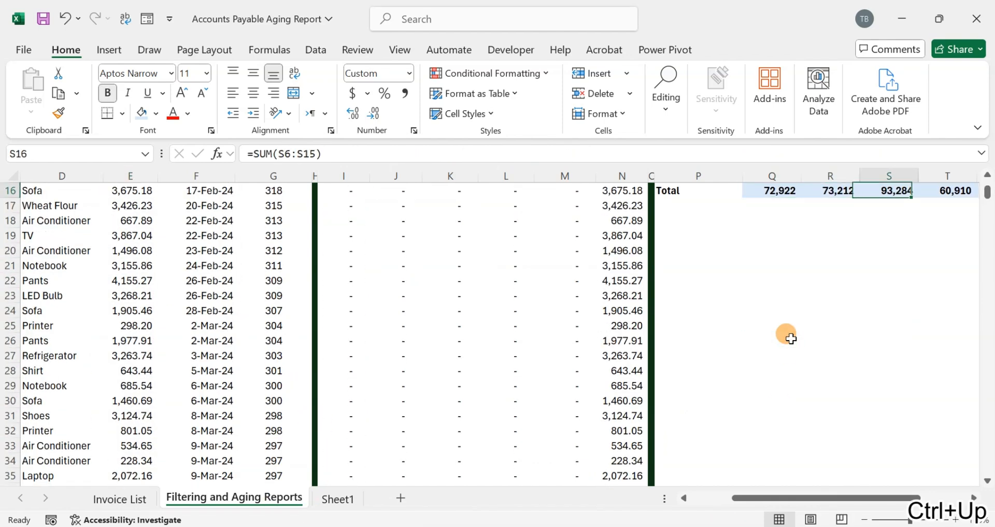
{"action": "key", "text": "Up"}
{"action": "key", "text": "Up"}
{"action": "key", "text": "Up"}
{"action": "key", "text": "Down"}
{"action": "key", "text": "Down"}
{"action": "key", "text": "Down"}
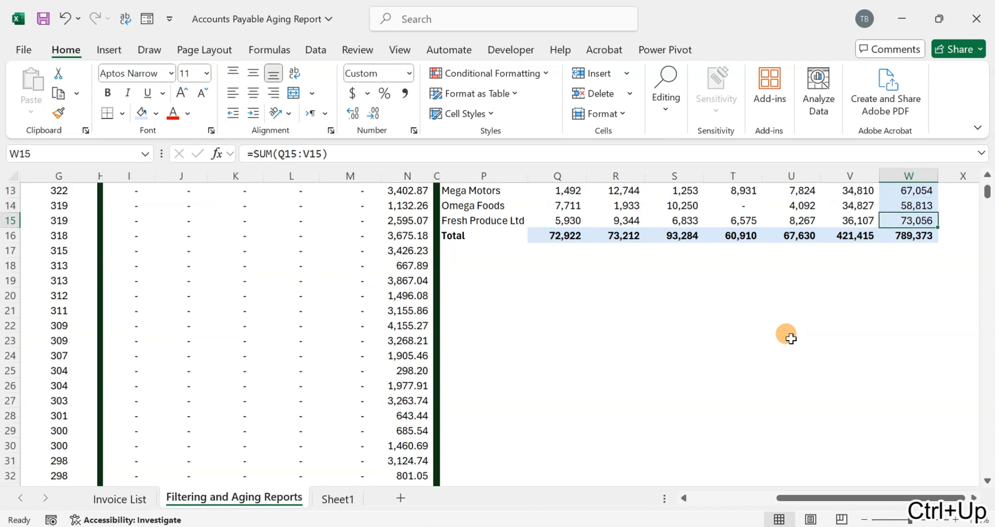
- Select the invoice aging buckets I6:N382 to check their sum against the vendor report's grand total
{"action": "key", "text": "Left"}
{"action": "key", "text": "Left"}
{"action": "key", "text": "Left"}
{"action": "key", "text": "Left"}
{"action": "key", "text": "Left"}
{"action": "key", "text": "Left"}
{"action": "key", "text": "Left"}
{"action": "key", "text": "Left"}
{"action": "key", "text": "Left"}
{"action": "key", "text": "Left"}
{"action": "key", "text": "Left"}
{"action": "key", "text": "Left"}
{"action": "key", "text": "Left"}
{"action": "key", "text": "Left"}
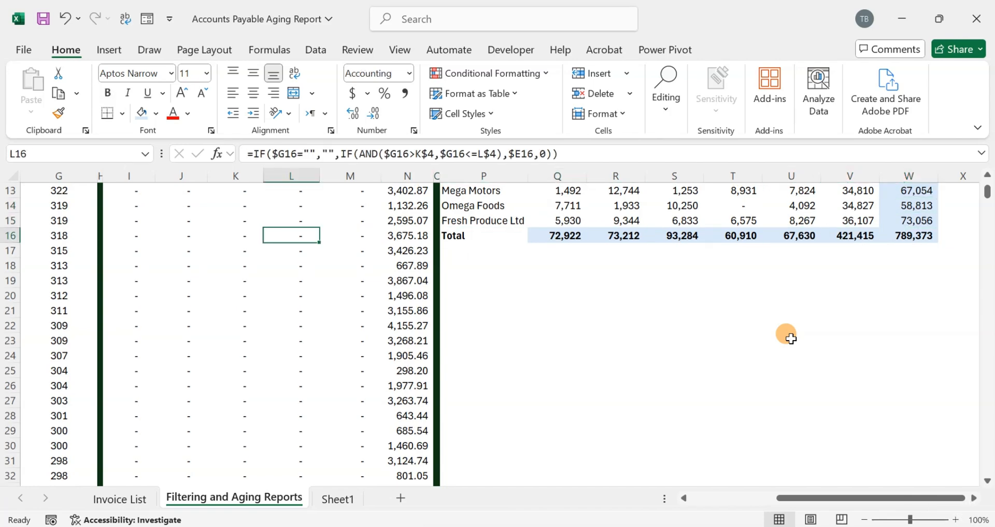
{"action": "key", "text": "ctrl+Up"}
{"action": "key", "text": "Down"}
{"action": "key", "text": "Down"}
{"action": "key", "text": "Down"}
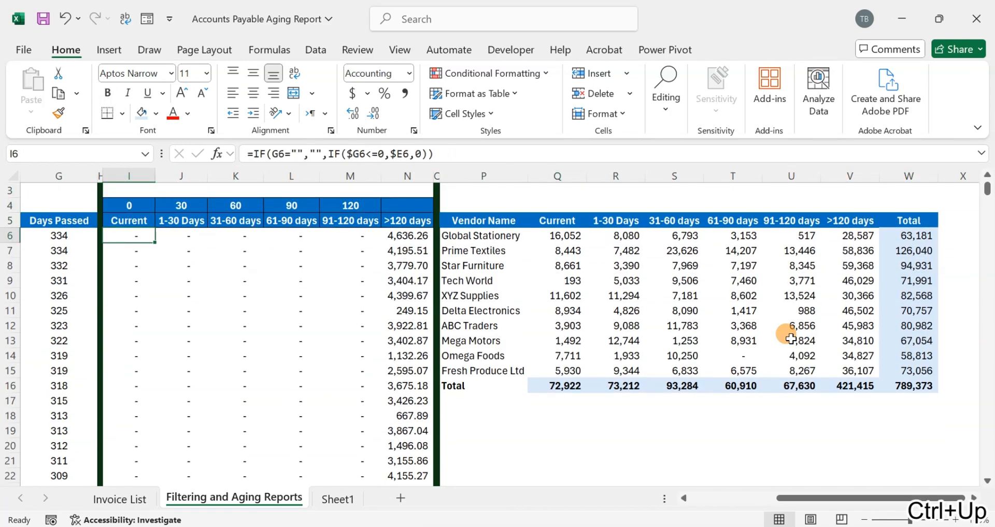
{"action": "key", "text": "shift+Right"}
{"action": "key", "text": "shift+Right"}
{"action": "key", "text": "shift+Right"}
{"action": "key", "text": "shift+Right"}
{"action": "key", "text": "shift+Right"}
{"action": "key", "text": "ctrl+shift+Down"}
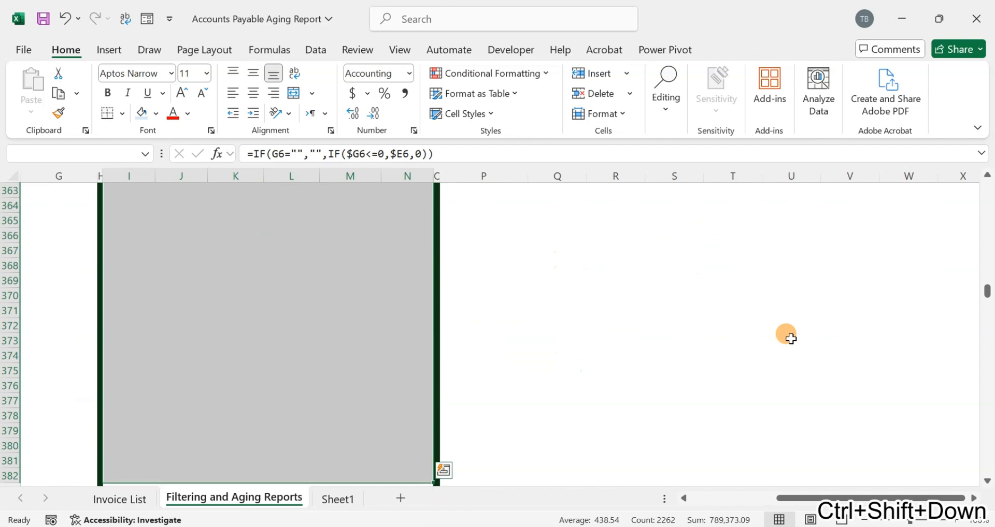
{"action": "scroll", "coordinate": [746, 267], "scroll_direction": "up", "scroll_amount": 10}
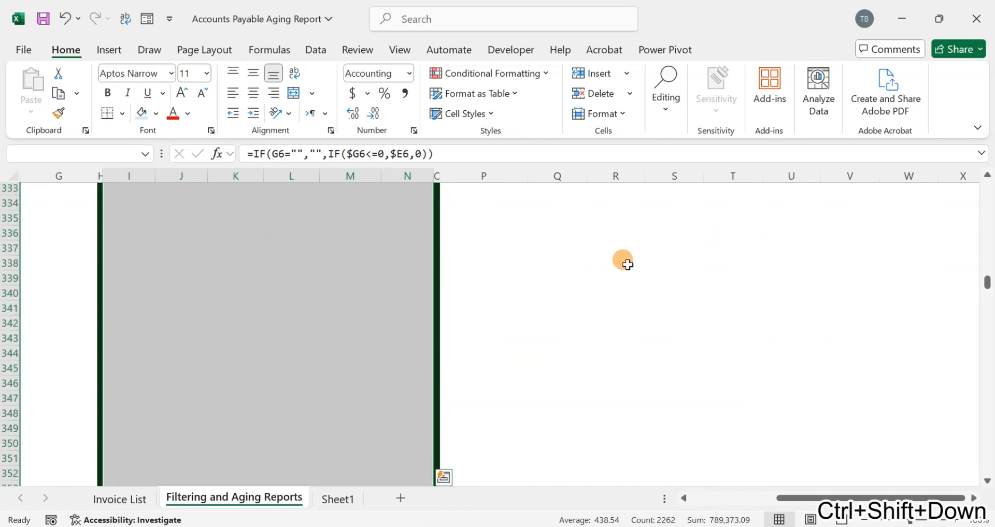
- Return to the top of the vendor-wise report and compare the grand total in W16 with the aging bucket sum
{"action": "left_click", "coordinate": [623, 263]}
{"action": "key", "text": "ctrl+Up"}
{"action": "key", "text": "ctrl+Up"}
{"action": "key", "text": "ctrl+Up"}
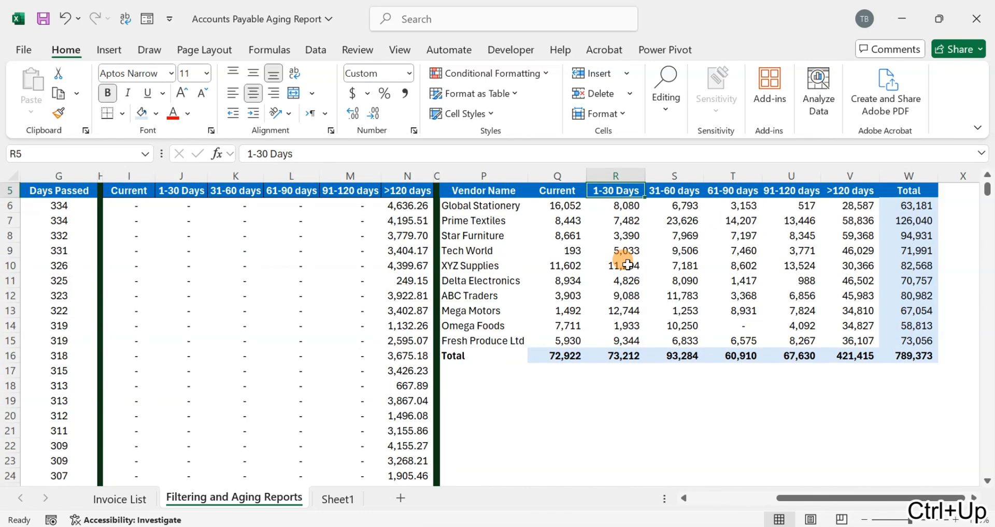
- Set the reporting date in E3 to 1/31/2024
{"action": "key", "text": "Left"}
{"action": "key", "text": "Left"}
{"action": "key", "text": "Left"}
{"action": "key", "text": "Right"}
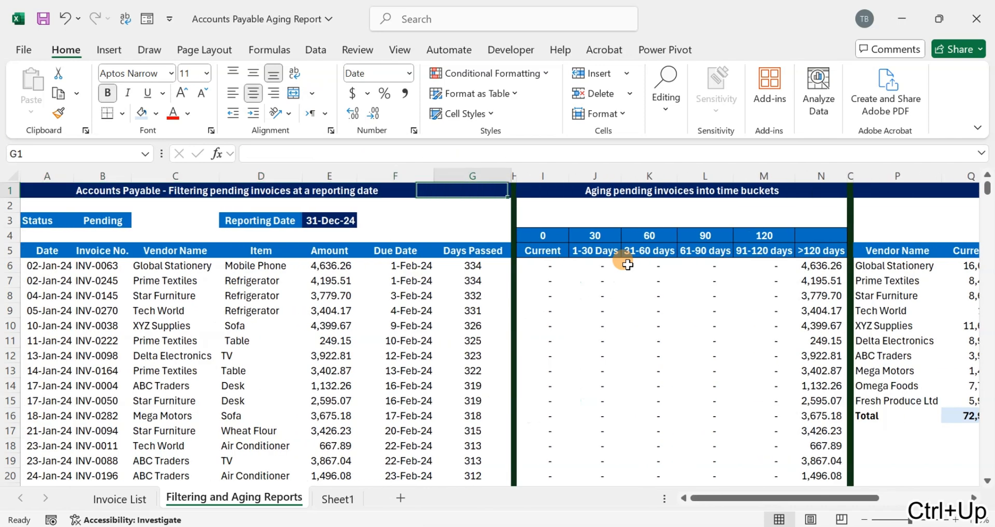
{"action": "key", "text": "Down"}
{"action": "key", "text": "Down"}
{"action": "key", "text": "Left"}
{"action": "key", "text": "Left"}
{"action": "key", "text": "Left"}
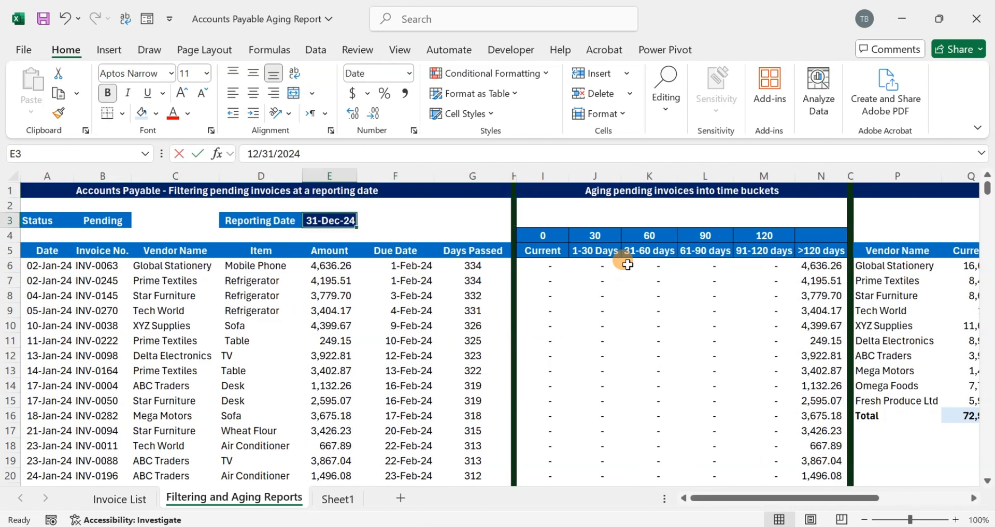
{"action": "key", "text": "F2"}
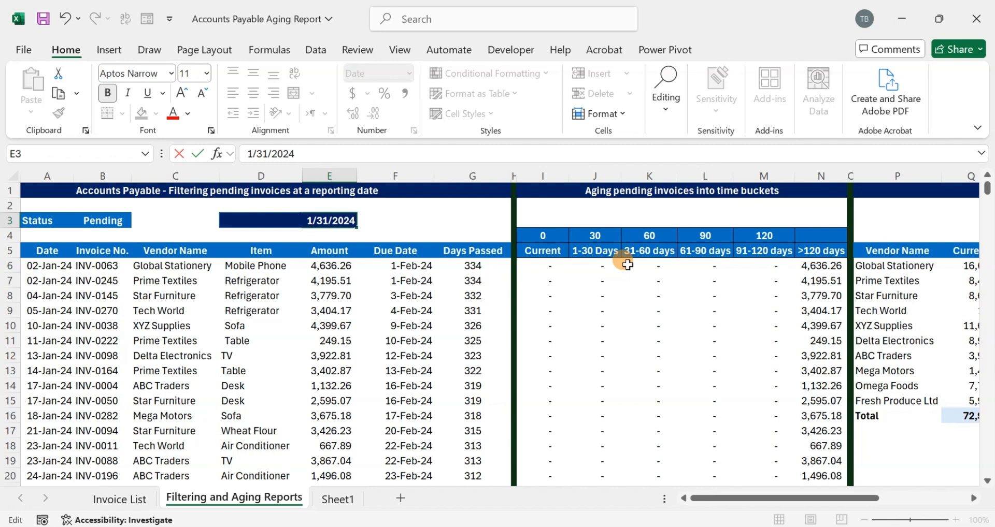
{"action": "key", "text": "Return"}
- Examine the recalculated days passed and aging buckets for the new reporting date
{"action": "key", "text": "Down"}
{"action": "key", "text": "Down"}
{"action": "key", "text": "Down"}
{"action": "key", "text": "Right"}
{"action": "key", "text": "Right"}
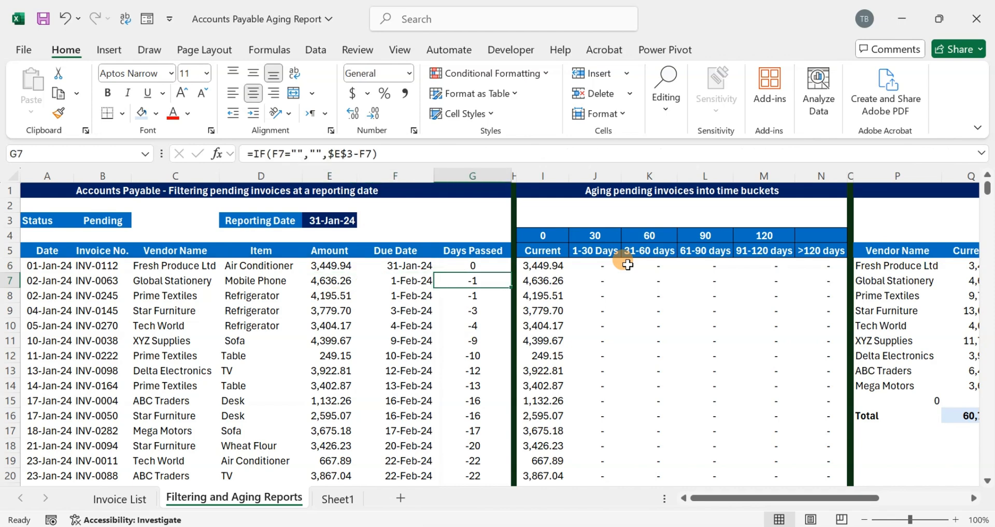
{"action": "key", "text": "Right"}
{"action": "key", "text": "Right"}
{"action": "key", "text": "Right"}
{"action": "key", "text": "Right"}
{"action": "key", "text": "Right"}
{"action": "key", "text": "Right"}
{"action": "key", "text": "Right"}
{"action": "key", "text": "Right"}
{"action": "key", "text": "Right"}
{"action": "key", "text": "Right"}
{"action": "key", "text": "Right"}
{"action": "key", "text": "Right"}
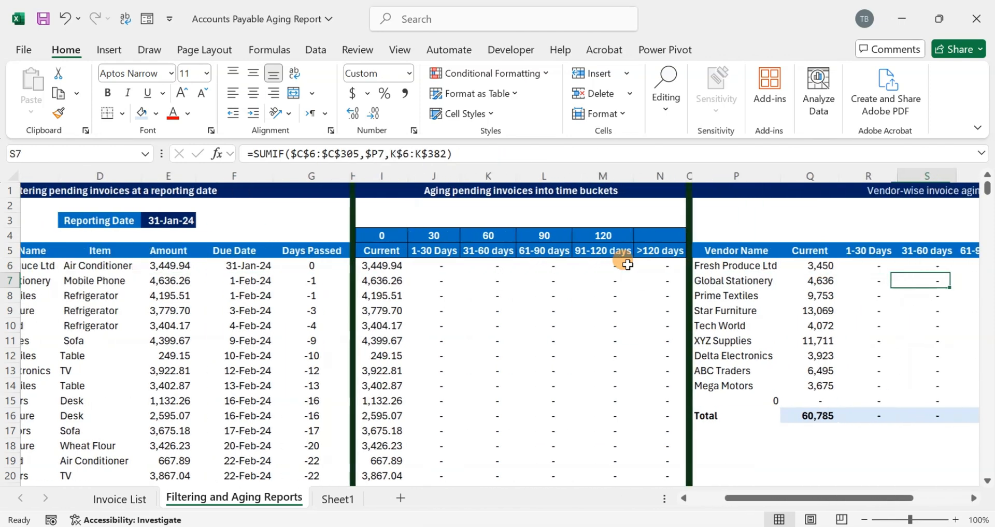
- Check the recalculated vendor-wise totals down to the grand total in W16
{"action": "key", "text": "Right"}
{"action": "key", "text": "Right"}
{"action": "key", "text": "Right"}
{"action": "key", "text": "Right"}
{"action": "key", "text": "Right"}
{"action": "key", "text": "Down"}
{"action": "key", "text": "Down"}
{"action": "key", "text": "Down"}
{"action": "key", "text": "Down"}
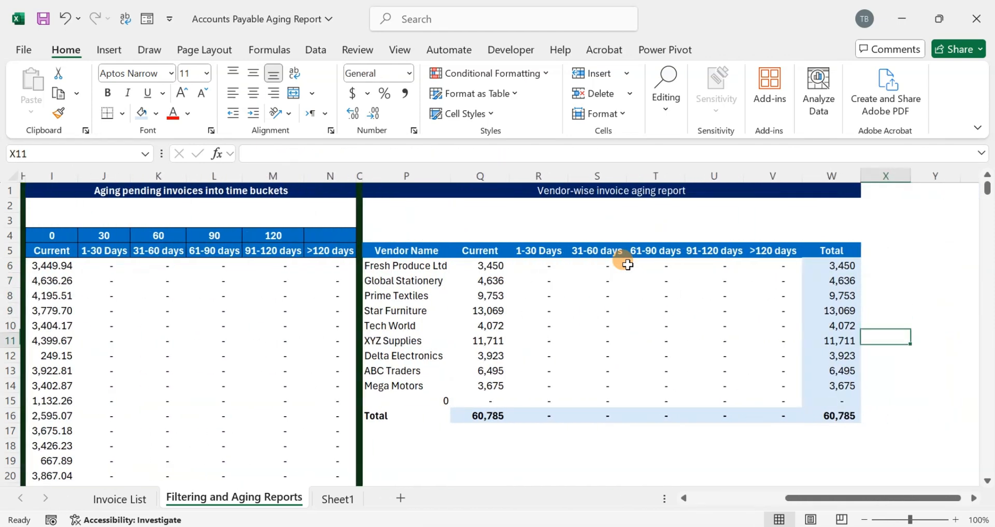
{"action": "key", "text": "Down"}
{"action": "key", "text": "Down"}
{"action": "key", "text": "Down"}
{"action": "key", "text": "Down"}
{"action": "key", "text": "Down"}
{"action": "key", "text": "Down"}
{"action": "key", "text": "Up"}
{"action": "key", "text": "Left"}
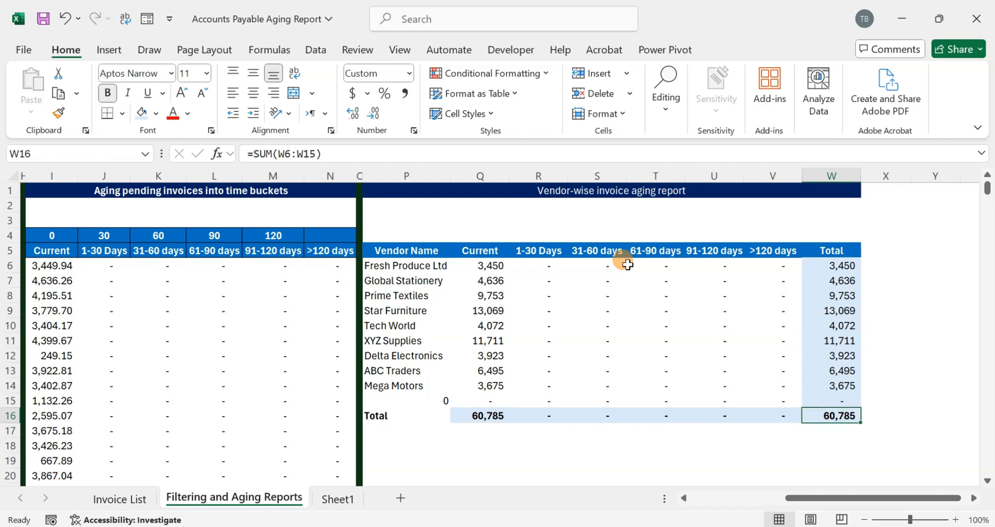
- Select the invoice aging buckets I6:N382 to check their sum against the recalculated grand total
{"action": "key", "text": "Left"}
{"action": "key", "text": "Left"}
{"action": "key", "text": "Left"}
{"action": "key", "text": "Left"}
{"action": "key", "text": "Left"}
{"action": "key", "text": "Left"}
{"action": "key", "text": "Left"}
{"action": "key", "text": "Left"}
{"action": "key", "text": "Left"}
{"action": "key", "text": "Left"}
{"action": "key", "text": "Left"}
{"action": "key", "text": "Left"}
{"action": "key", "text": "Left"}
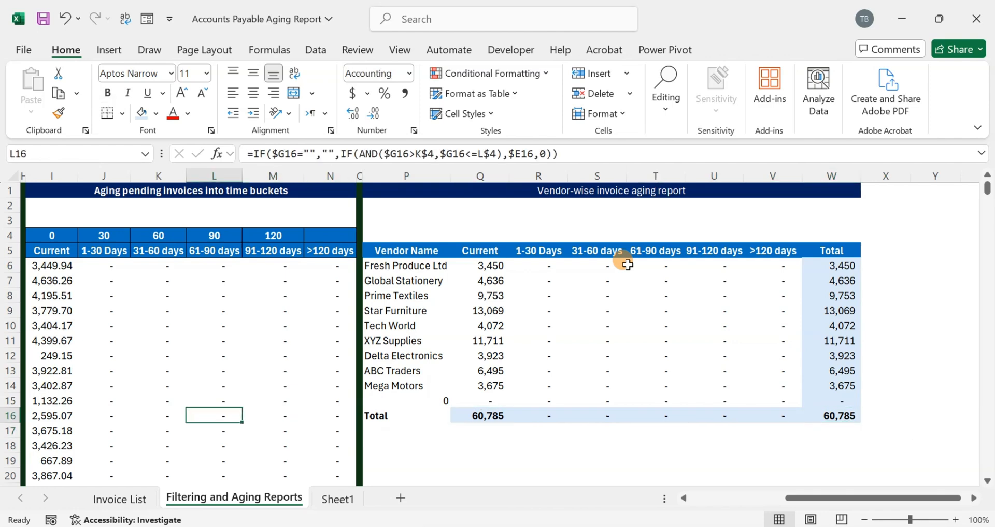
{"action": "key", "text": "Left"}
{"action": "key", "text": "Up"}
{"action": "key", "text": "ctrl+Up"}
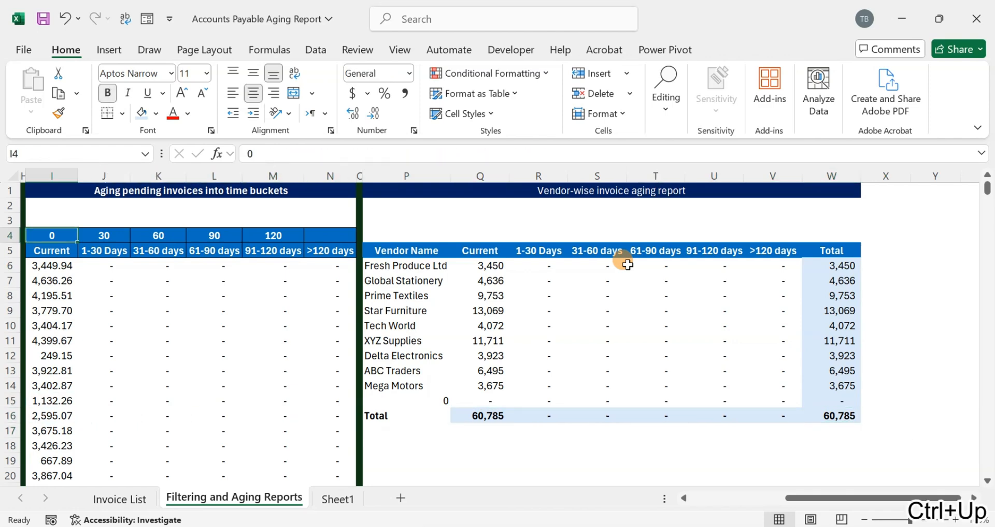
{"action": "key", "text": "Down"}
{"action": "key", "text": "Down"}
{"action": "key", "text": "ctrl+shift+Right"}
{"action": "key", "text": "ctrl+shift+Down"}
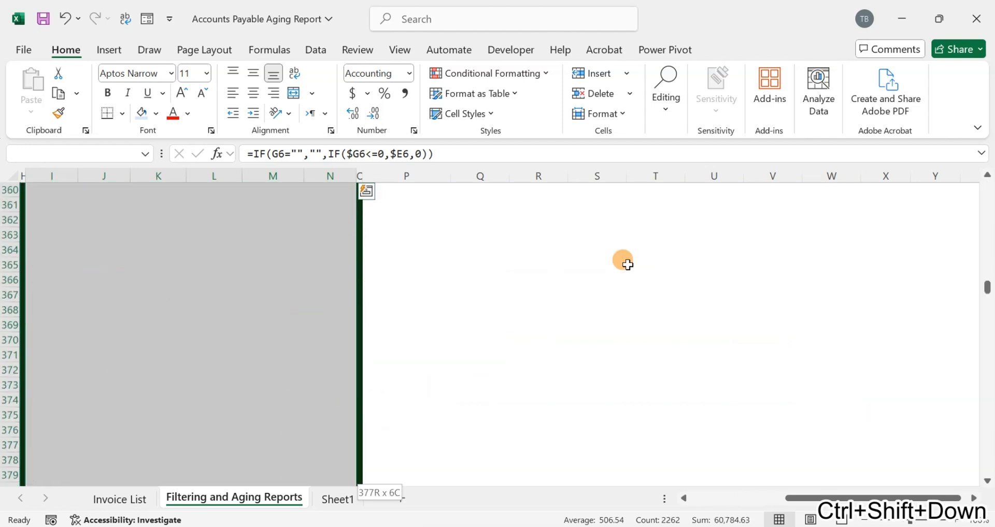
{"action": "key", "text": "ctrl+q"}
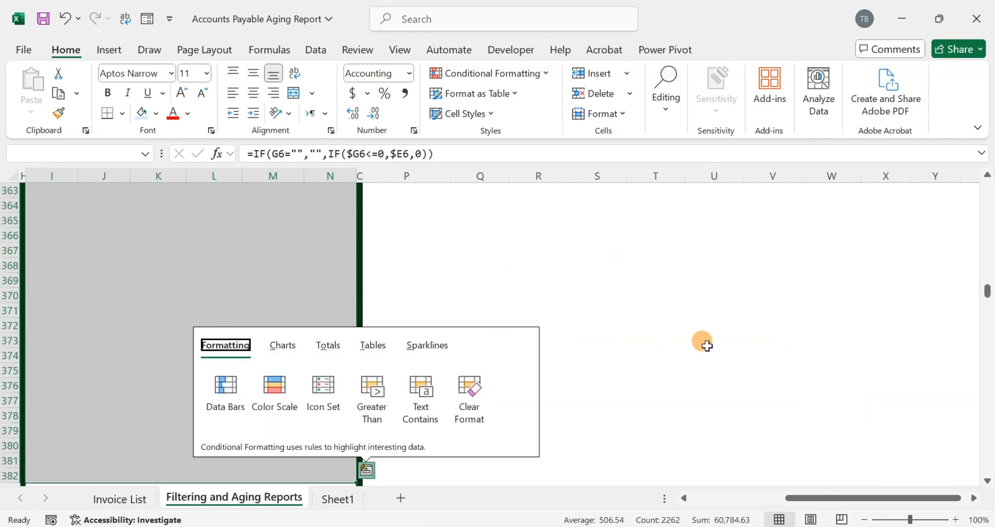
- Apply the comma style with two decimals to the vendor report amounts in Q6:W16
{"action": "scroll", "coordinate": [859, 316], "scroll_direction": "up", "scroll_amount": 20}
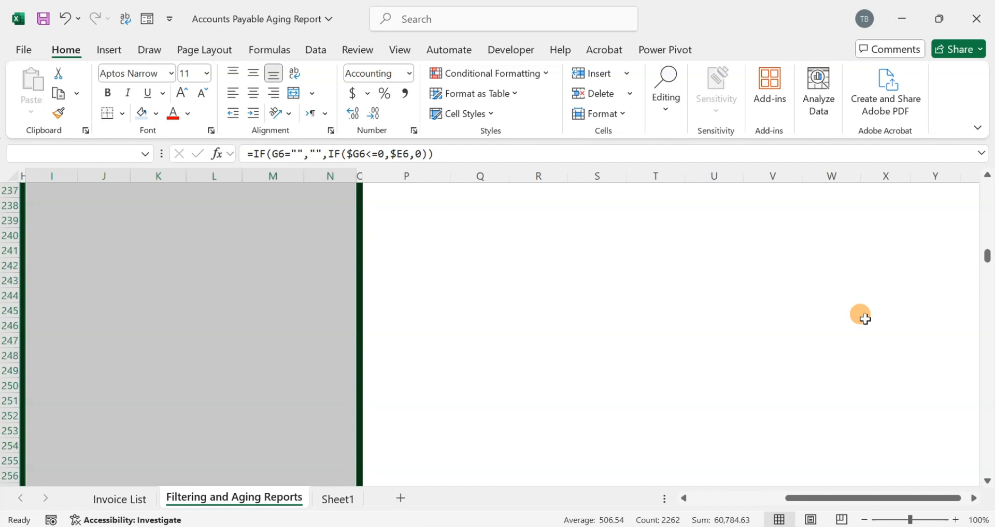
{"action": "scroll", "coordinate": [863, 317], "scroll_direction": "up", "scroll_amount": 6}
{"action": "left_click_drag", "start_coordinate": [987, 254], "coordinate": [987, 250]}
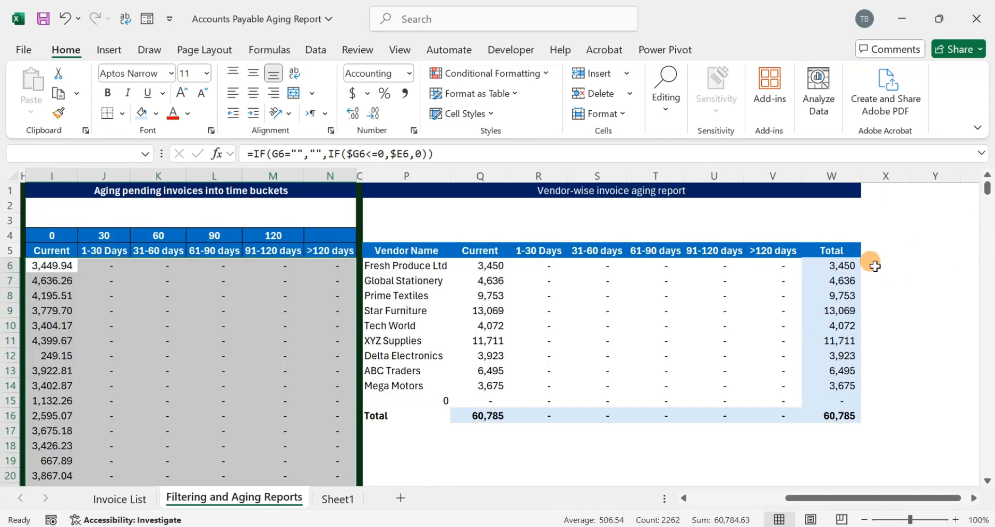
{"action": "left_click_drag", "start_coordinate": [836, 265], "coordinate": [490, 412]}
{"action": "left_click", "coordinate": [406, 92]}
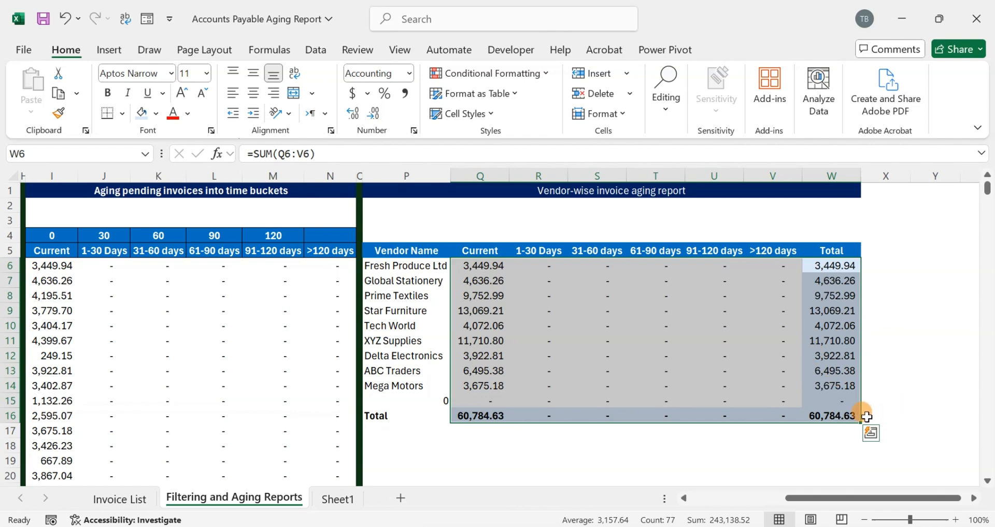
- Wrap the vendor list formula in P6 with TRIMRANGE, making it =TRIMRANGE(UNIQUE($C$6:$C$305))
{"action": "left_click", "coordinate": [405, 402]}
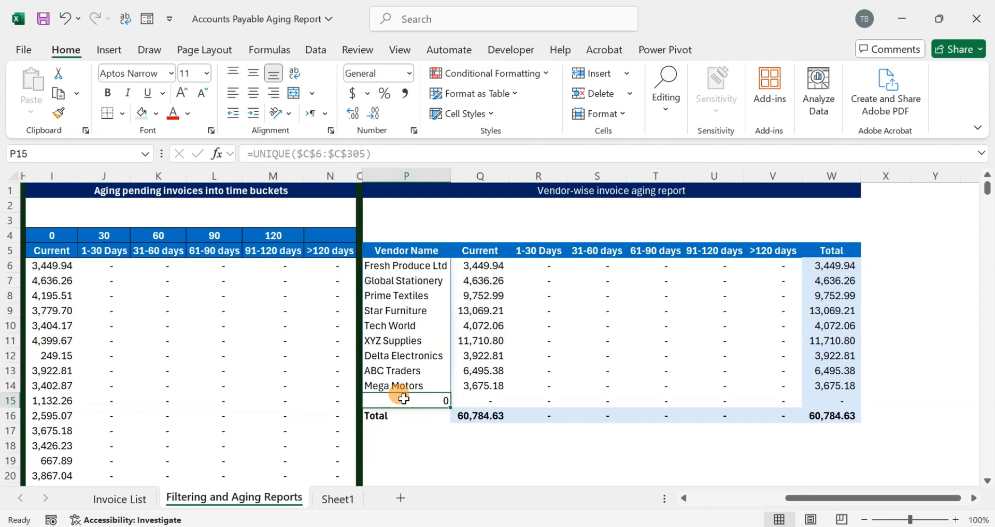
{"action": "mouse_move", "coordinate": [411, 266]}
{"action": "left_mouse_down"}
{"action": "mouse_move", "coordinate": [395, 377]}
{"action": "mouse_move", "coordinate": [376, 281]}
{"action": "mouse_move", "coordinate": [402, 269]}
{"action": "left_mouse_up"}
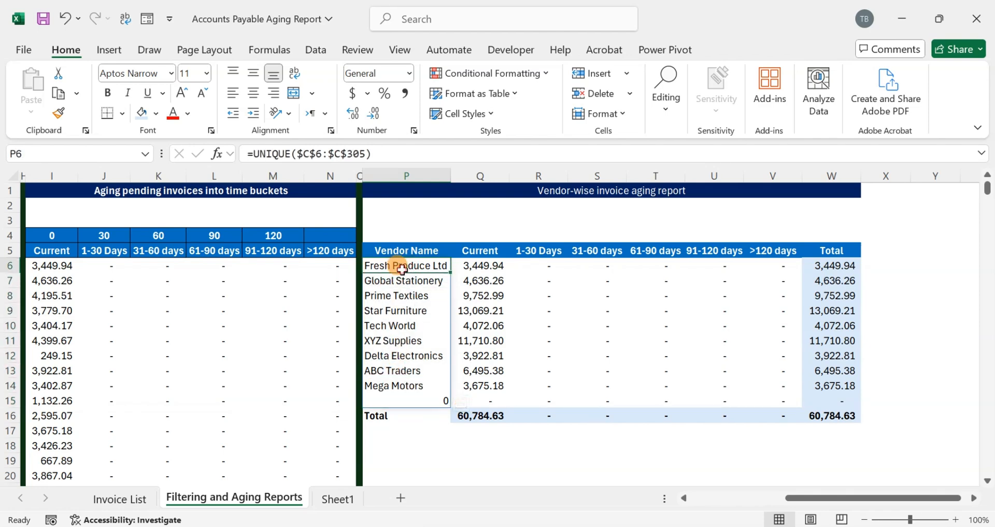
{"action": "left_click", "coordinate": [254, 154]}
{"action": "type", "text": "trim"}
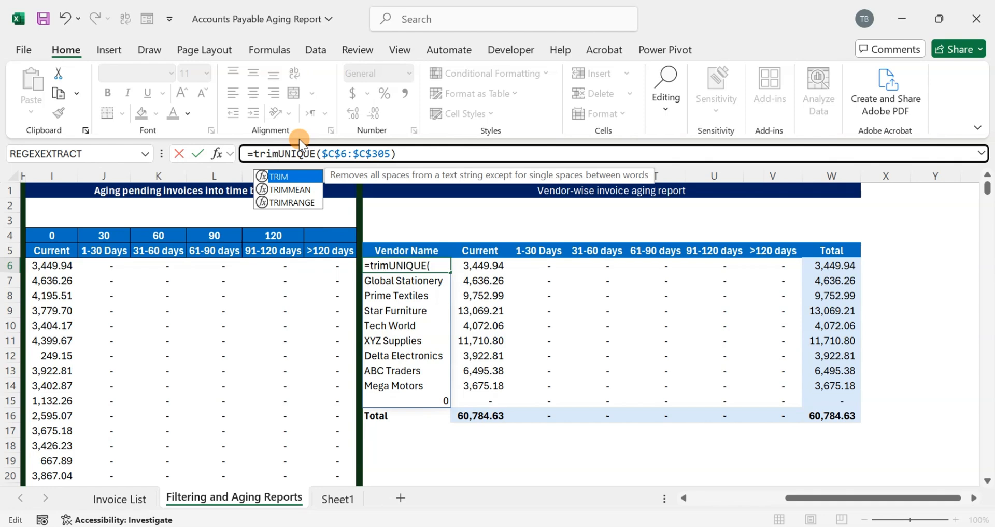
{"action": "key", "text": "Down"}
{"action": "key", "text": "Down"}
{"action": "key", "text": "Tab"}
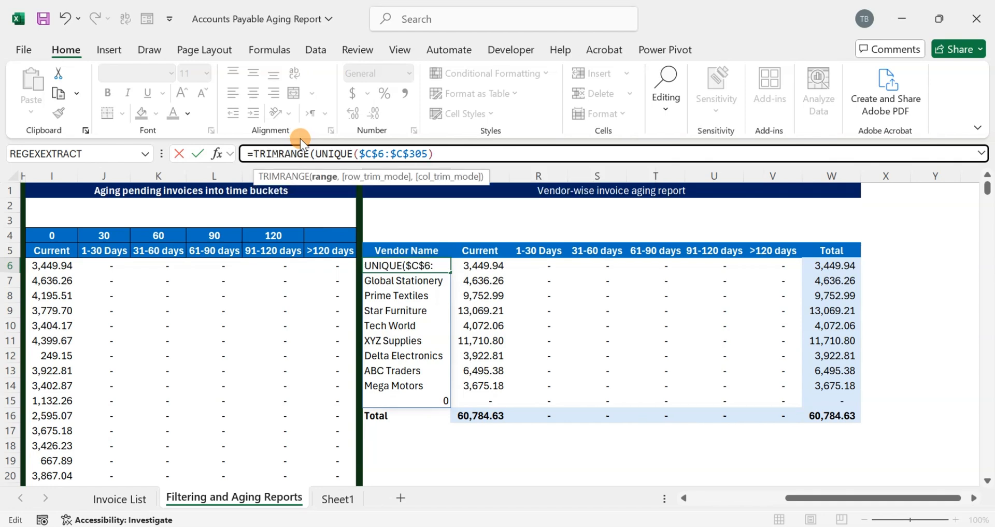
{"action": "type", "text": ")"}
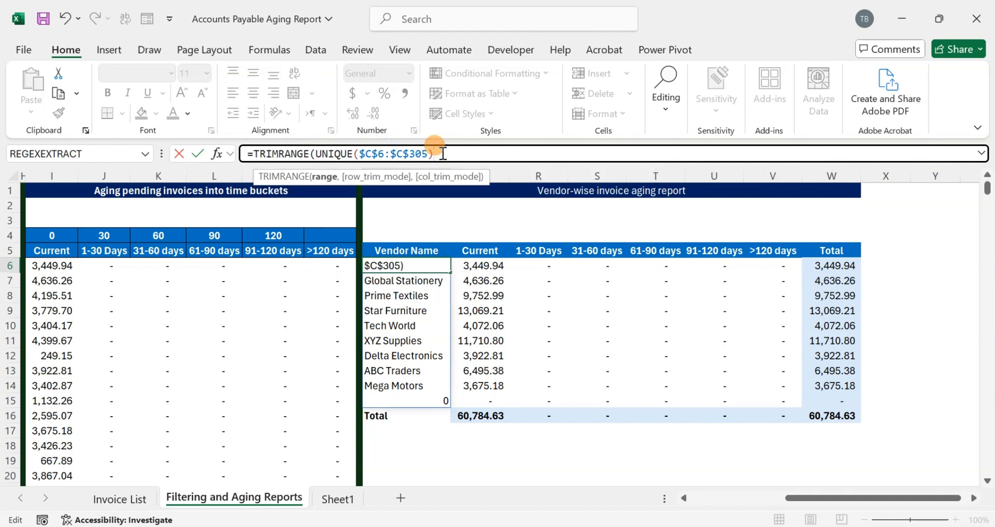
{"action": "key", "text": "ctrl+Return"}
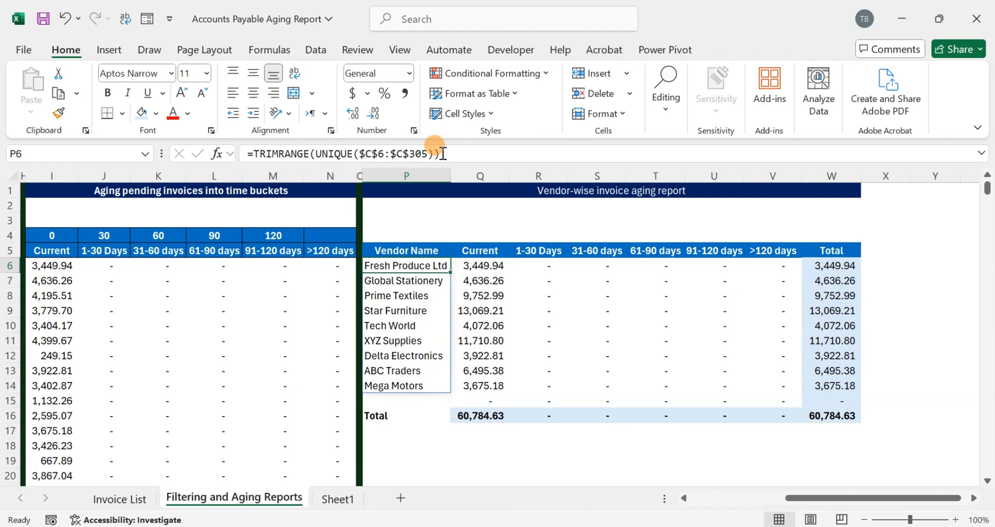
- Examine the trimmed vendor list and select Q15:W15 to inspect the amounts in the row above Total
{"action": "key", "text": "Down"}
{"action": "key", "text": "Down"}
{"action": "key", "text": "Down"}
{"action": "key", "text": "Down"}
{"action": "key", "text": "Down"}
{"action": "key", "text": "Down"}
{"action": "key", "text": "Down"}
{"action": "key", "text": "Down"}
{"action": "key", "text": "Down"}
{"action": "key", "text": "Down"}
{"action": "key", "text": "Down"}
{"action": "key", "text": "Up"}
{"action": "key", "text": "Up"}
{"action": "key", "text": "Up"}
{"action": "key", "text": "Right"}
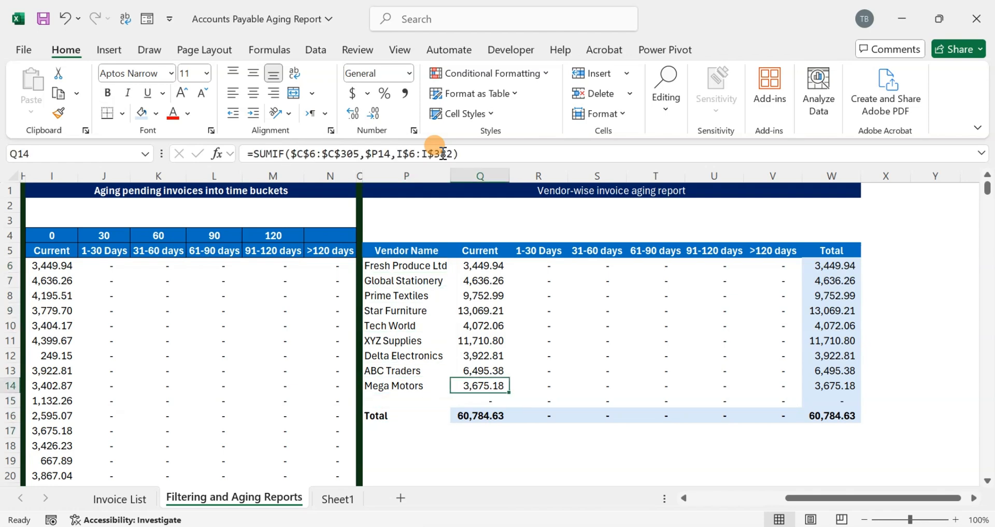
{"action": "key", "text": "Down"}
{"action": "key", "text": "shift+Right"}
{"action": "key", "text": "shift+Right"}
{"action": "key", "text": "shift+Right"}
{"action": "key", "text": "shift+Right"}
{"action": "key", "text": "shift+Right"}
{"action": "key", "text": "shift+Right"}
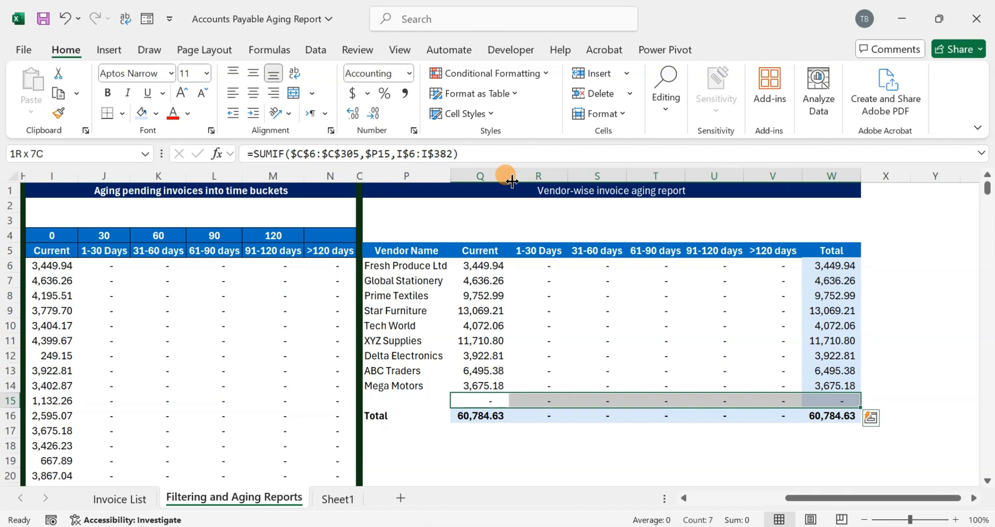
- Review the vendor list formula and Total row alongside the pending invoice and aging bucket sections
{"action": "left_click", "coordinate": [394, 272]}
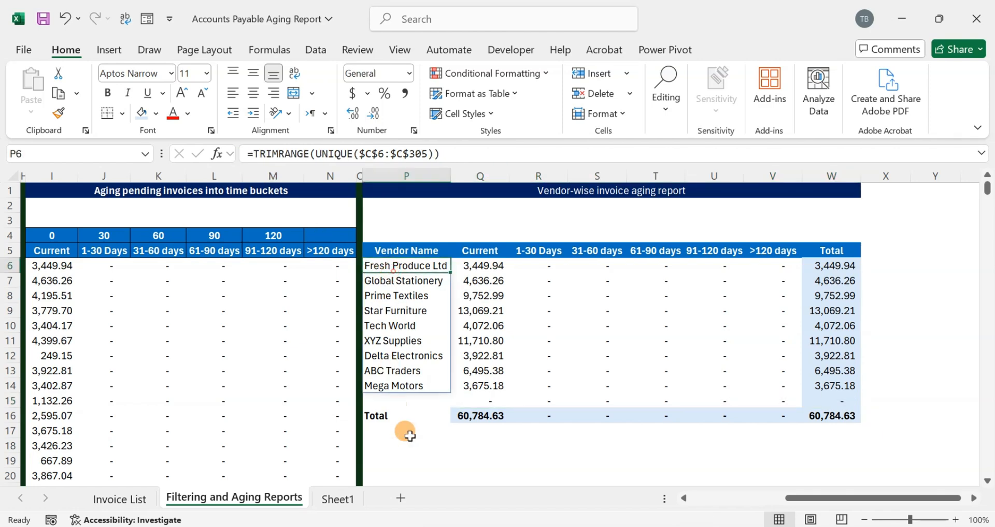
{"action": "left_click", "coordinate": [393, 414]}
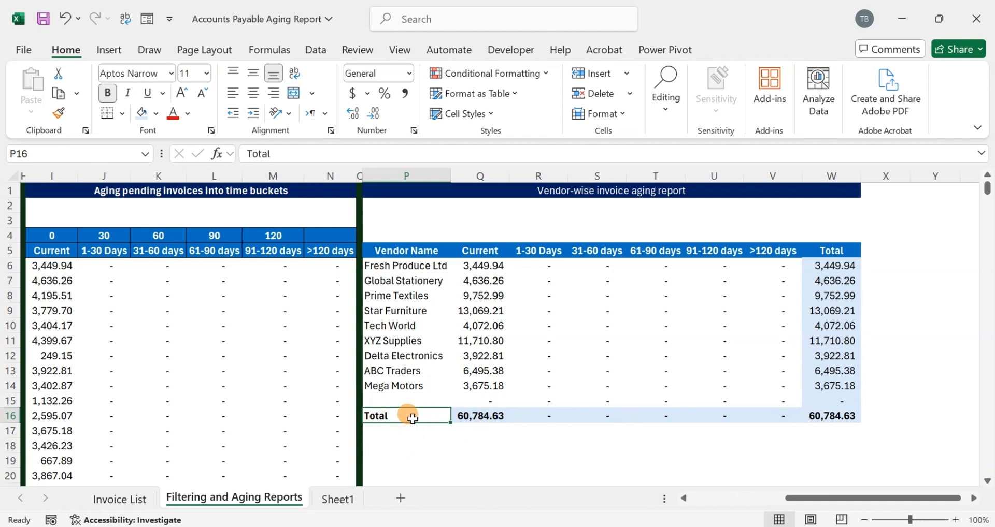
{"action": "scroll", "coordinate": [412, 419], "scroll_direction": "down", "scroll_amount": 1}
{"action": "left_click_drag", "start_coordinate": [394, 417], "coordinate": [577, 430]}
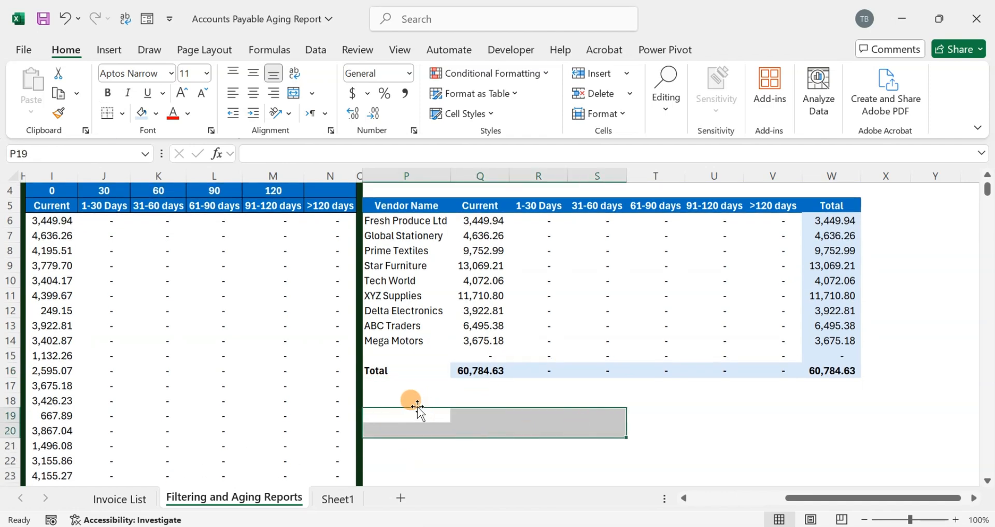
{"action": "left_click", "coordinate": [394, 459]}
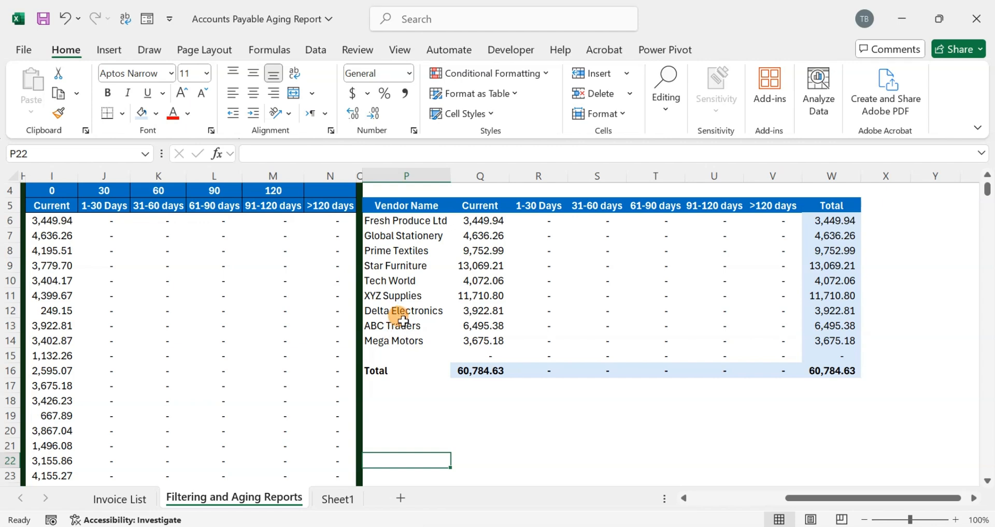
{"action": "scroll", "coordinate": [417, 283], "scroll_direction": "up", "scroll_amount": 1}
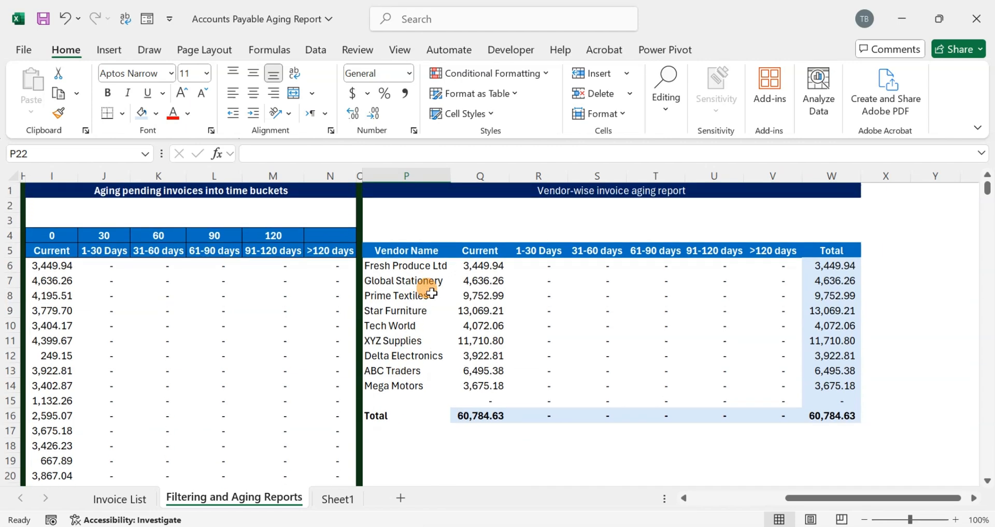
{"action": "left_click", "coordinate": [492, 326]}
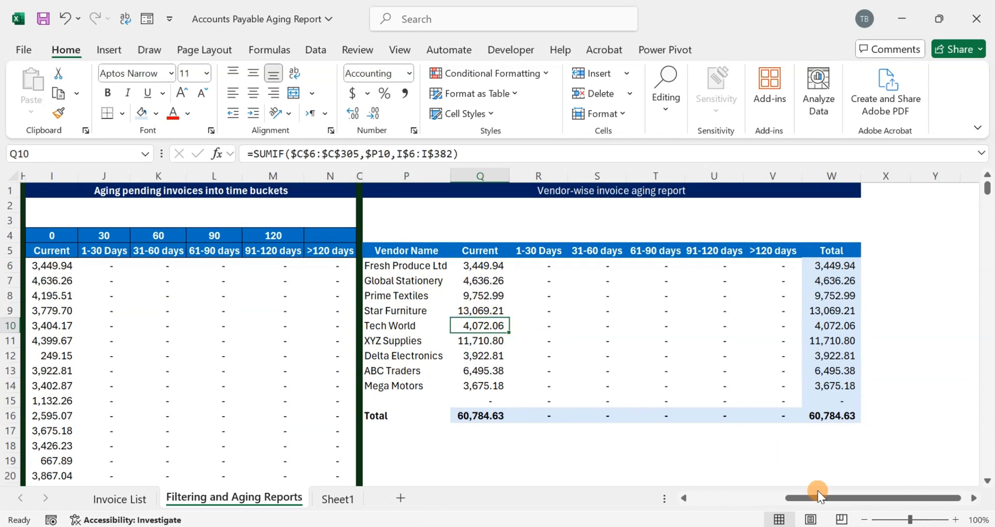
{"action": "mouse_move", "coordinate": [820, 501]}
{"action": "left_mouse_down"}
{"action": "mouse_move", "coordinate": [782, 496]}
{"action": "mouse_move", "coordinate": [839, 499]}
{"action": "mouse_move", "coordinate": [801, 498]}
{"action": "left_mouse_up"}
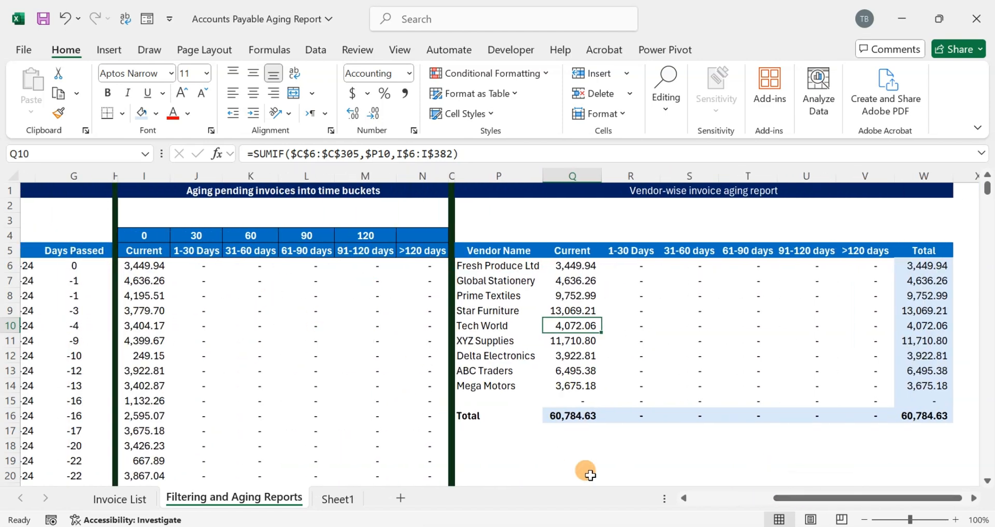
{"action": "left_click_drag", "start_coordinate": [778, 499], "coordinate": [719, 501]}
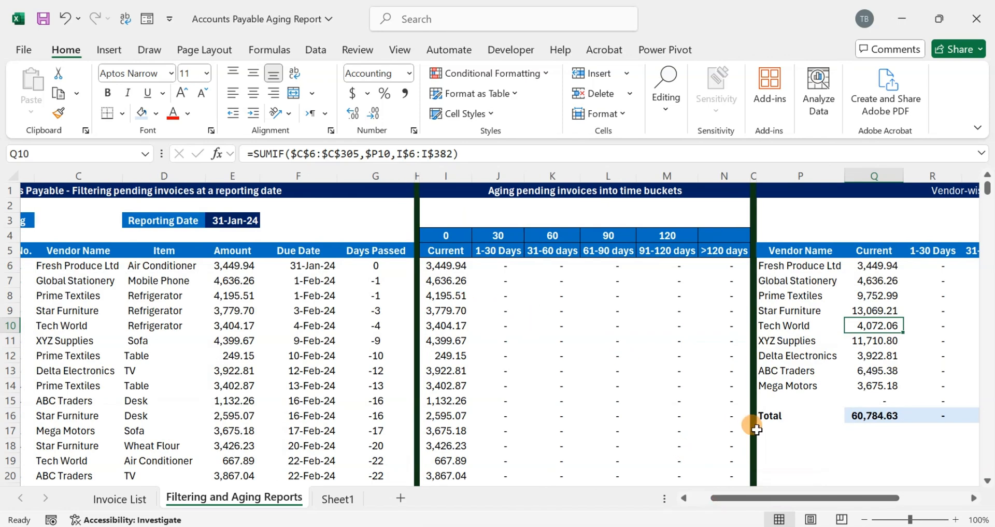
{"action": "left_click_drag", "start_coordinate": [826, 502], "coordinate": [887, 500]}
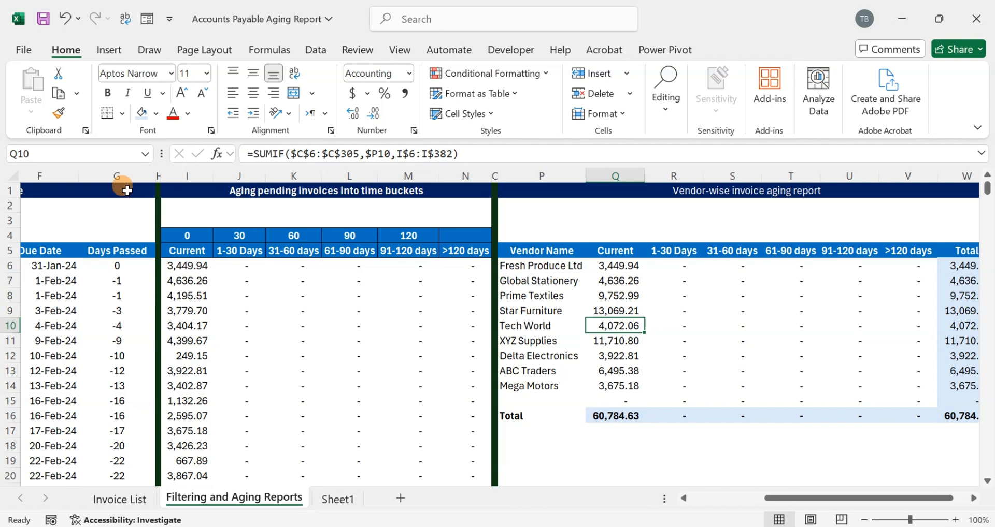